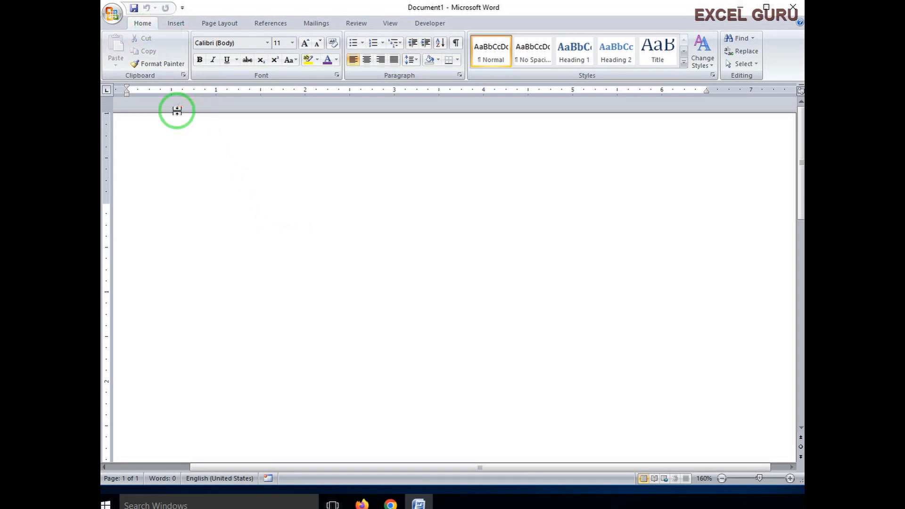
# - Switch to the Page Layout tab and browse the Themes gallery without applying a theme
pyautogui.click(217, 23)
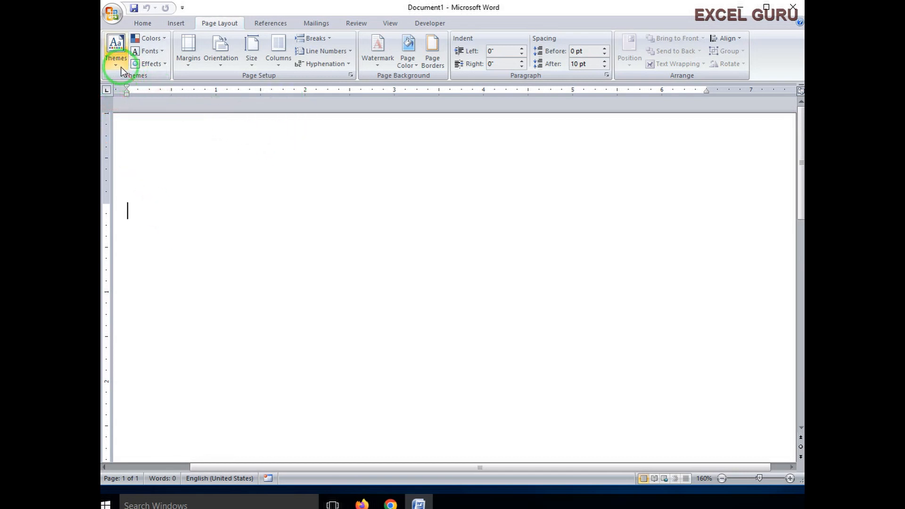
pyautogui.click(115, 50)
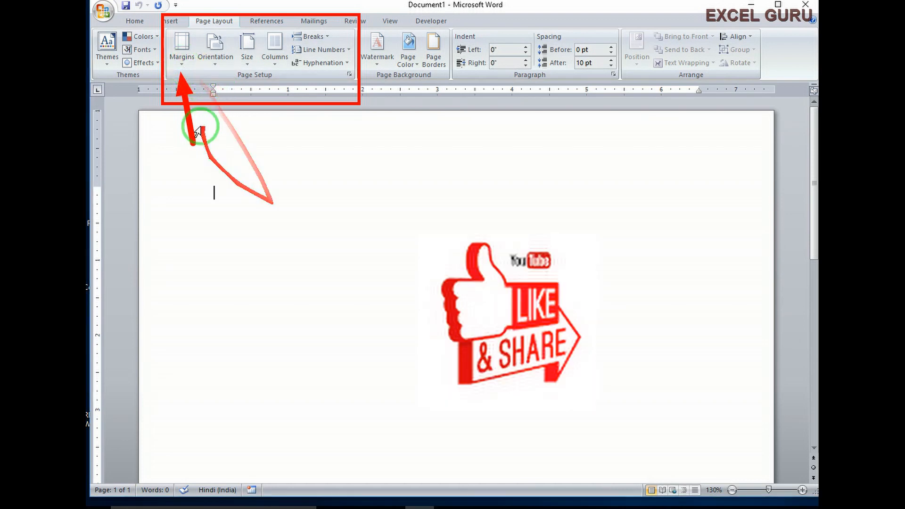
# - Apply the Normal margin preset, 1 inch on every side
pyautogui.click(182, 55)
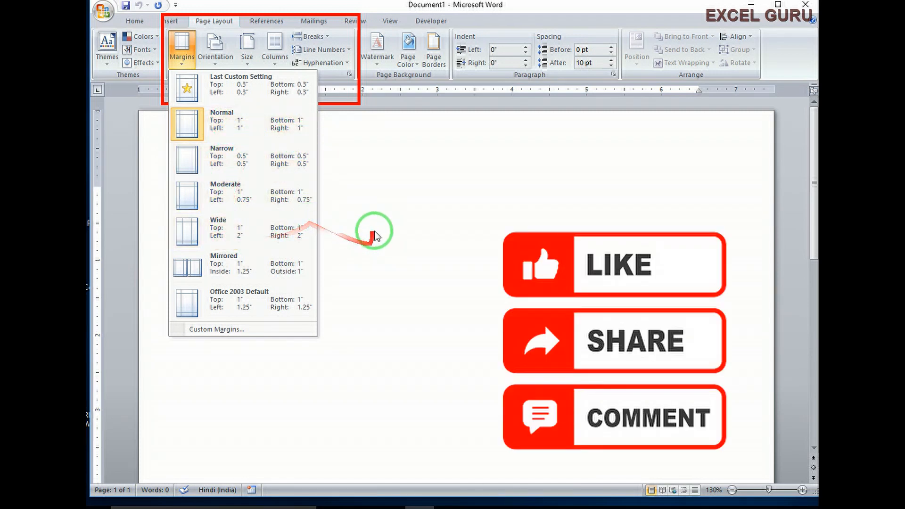
pyautogui.click(212, 127)
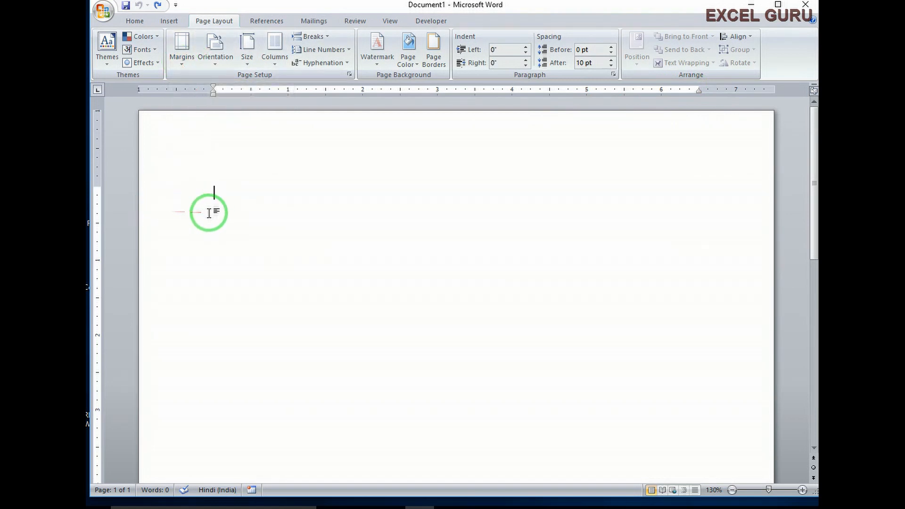
# - Try Narrow and Normal margins, then settle on Wide margins with 2-inch left and right sides
pyautogui.click(181, 63)
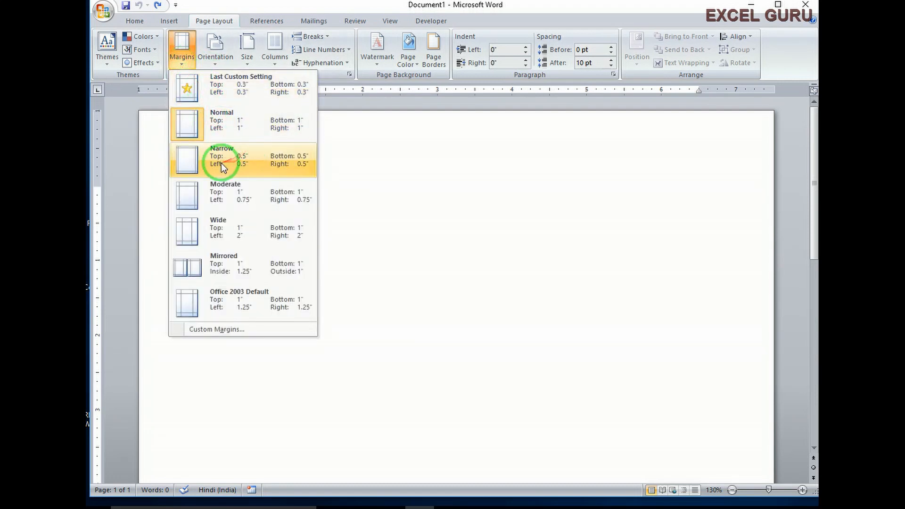
pyautogui.click(246, 157)
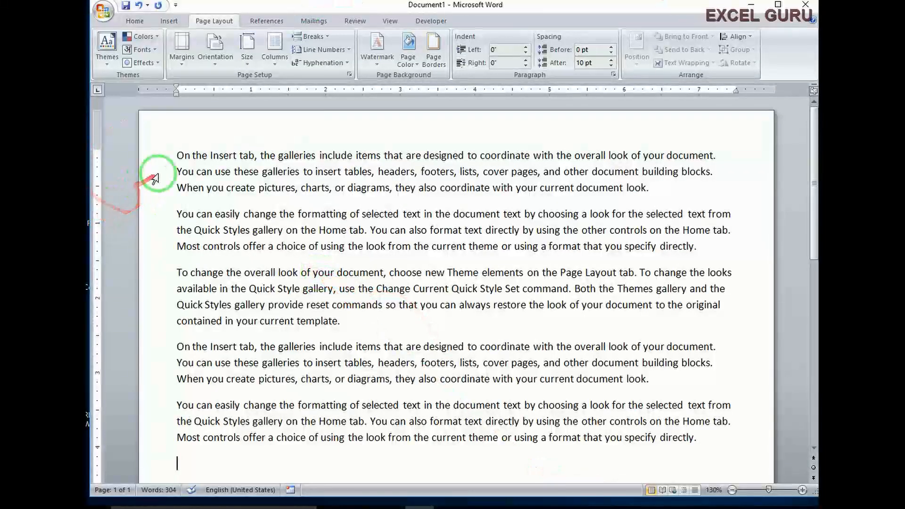
pyautogui.click(181, 47)
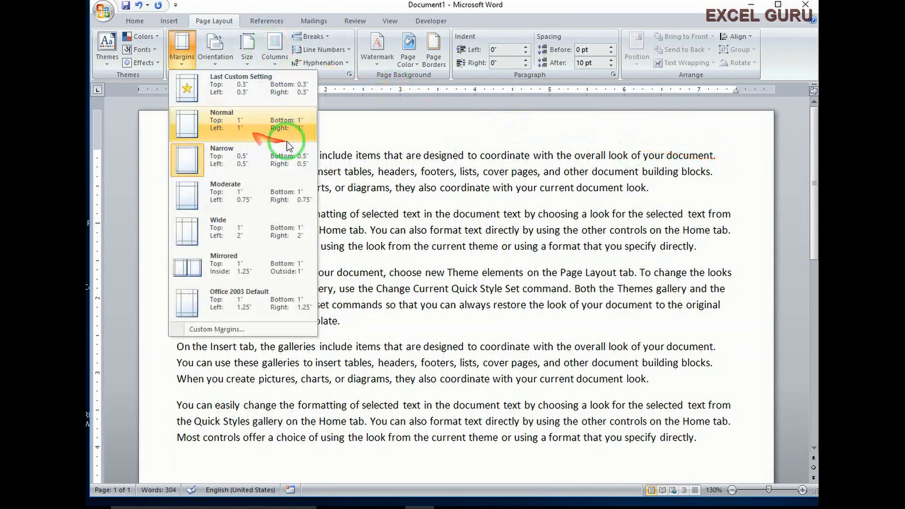
pyautogui.click(211, 123)
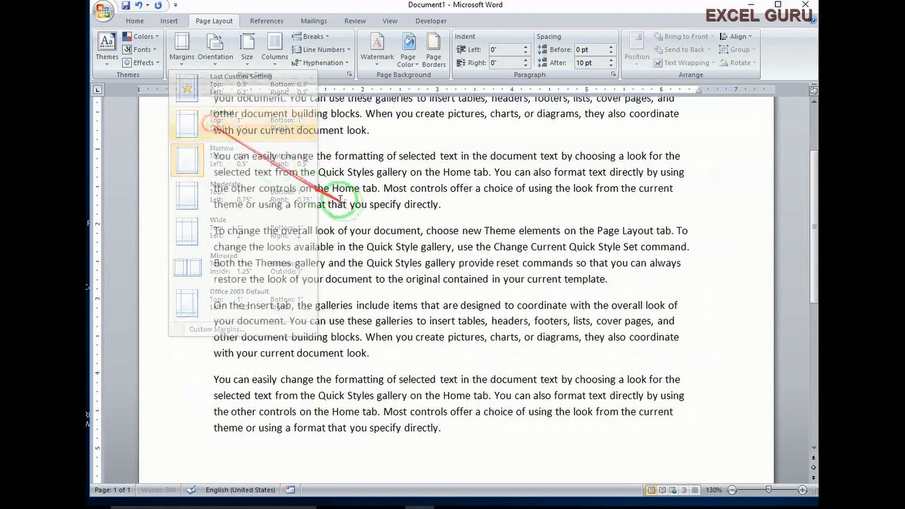
pyautogui.scroll(1, 212, 142)
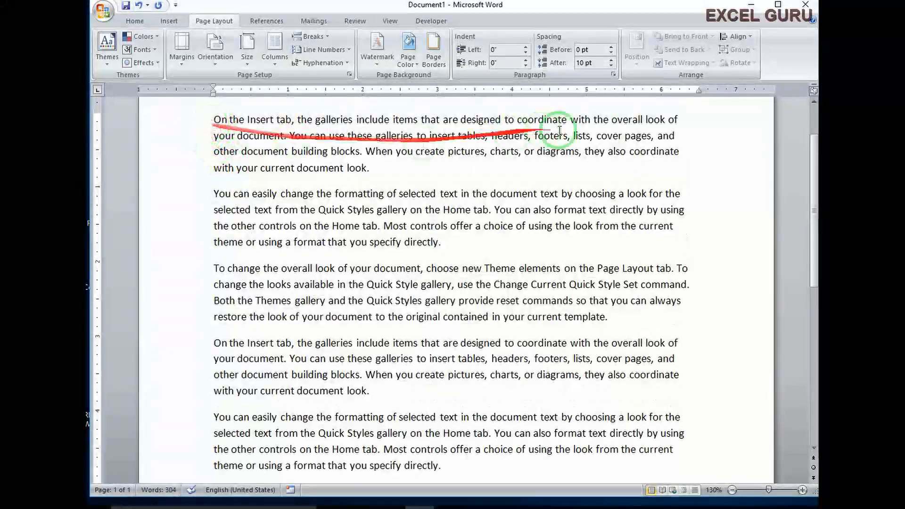
pyautogui.click(182, 55)
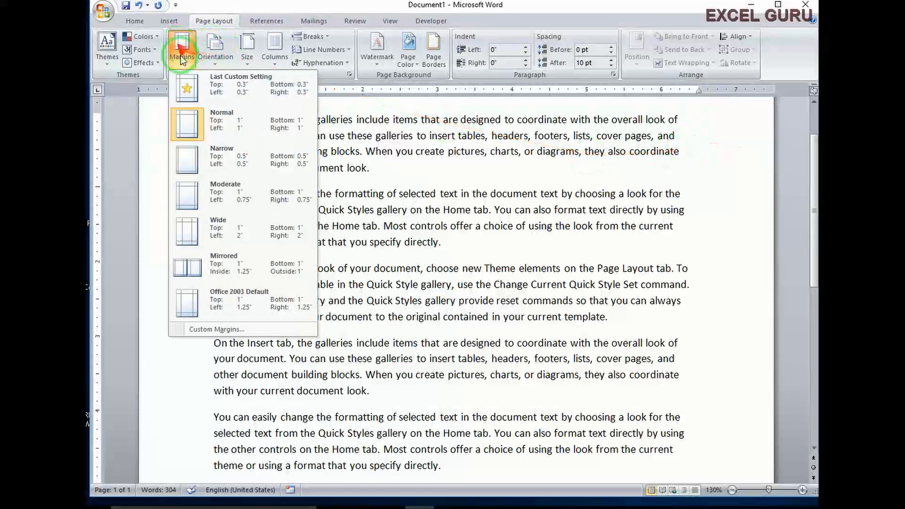
pyautogui.click(218, 234)
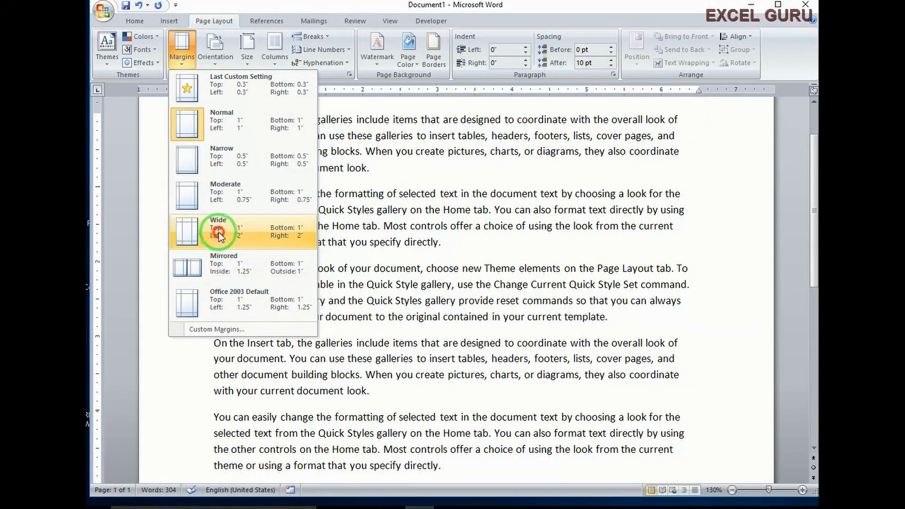
pyautogui.scroll(3, 454, 254)
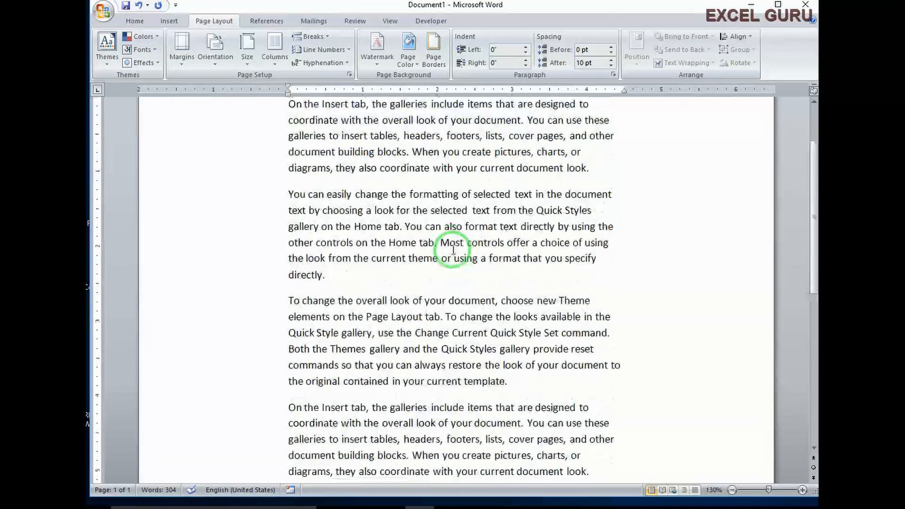
pyautogui.scroll(3, 453, 250)
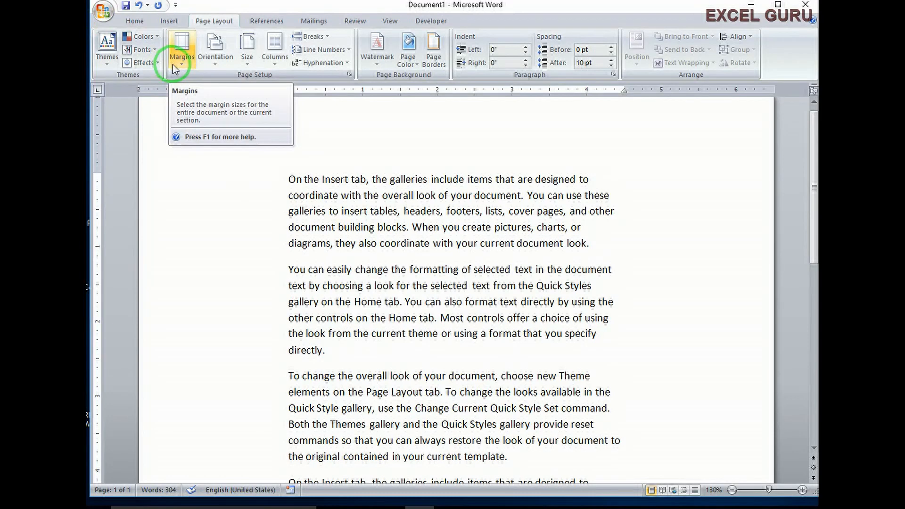
pyautogui.click(215, 71)
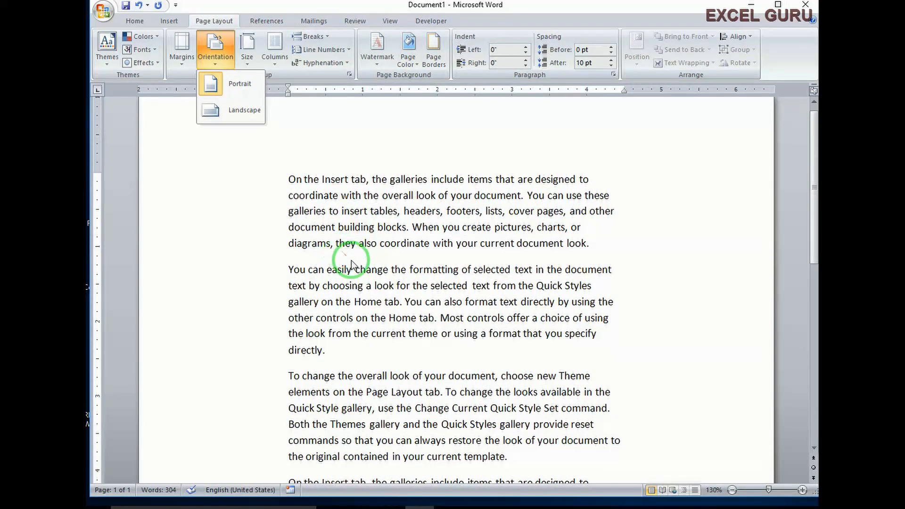
pyautogui.click(336, 268)
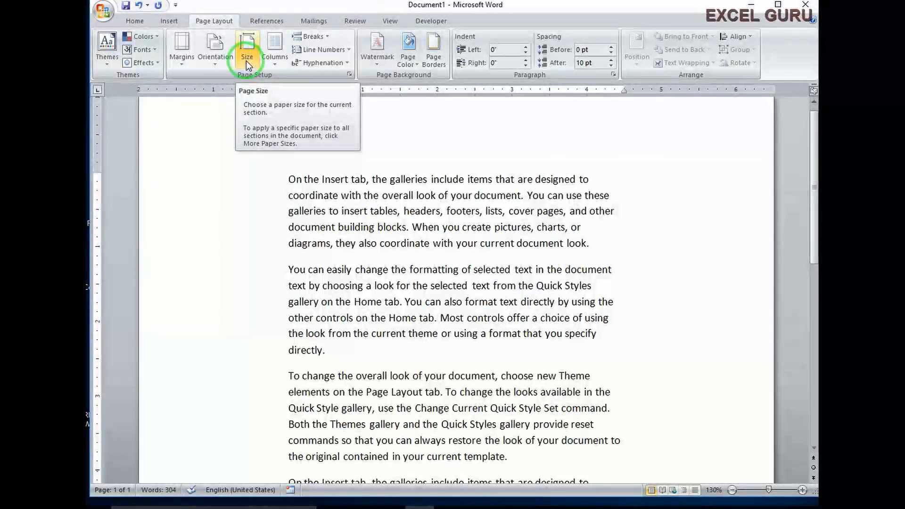
pyautogui.click(246, 61)
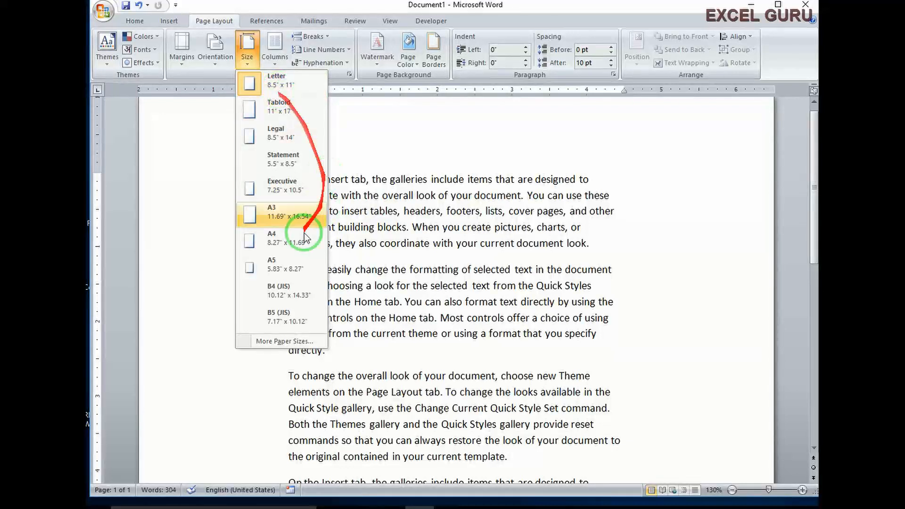
pyautogui.click(481, 257)
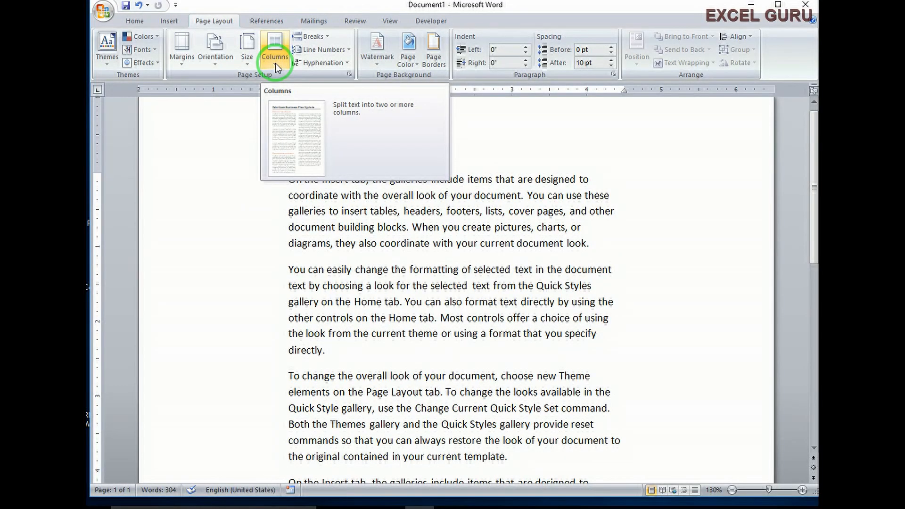
# - Undo the Wide margin change and bring up the Columns choices
pyautogui.hotkey('ctrl', 'z')
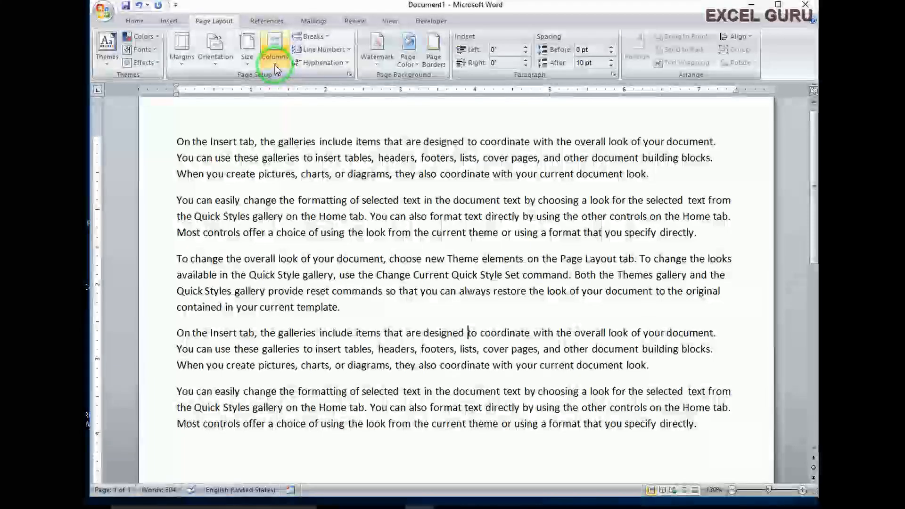
pyautogui.click(275, 65)
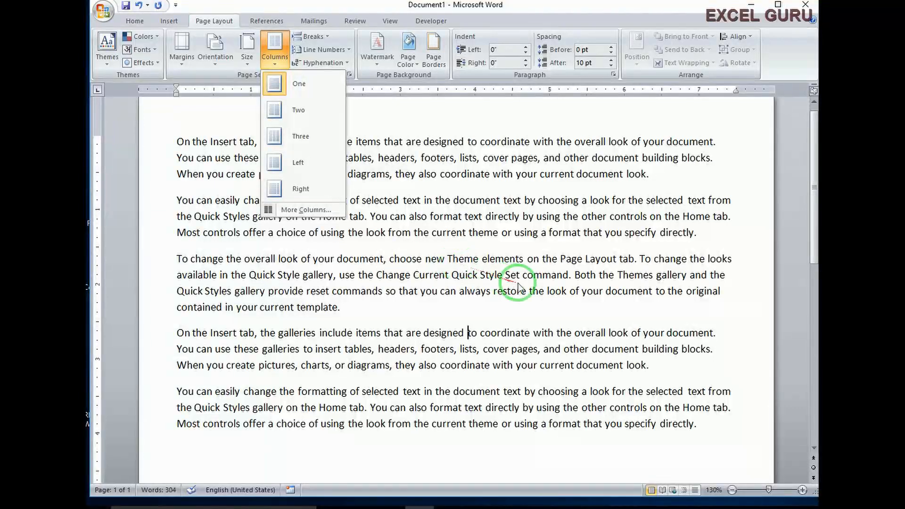
# - Try a two-column layout and scroll through the resulting text
pyautogui.click(296, 112)
pyautogui.scroll(-2, 369, 268)
pyautogui.scroll(5, 362, 266)
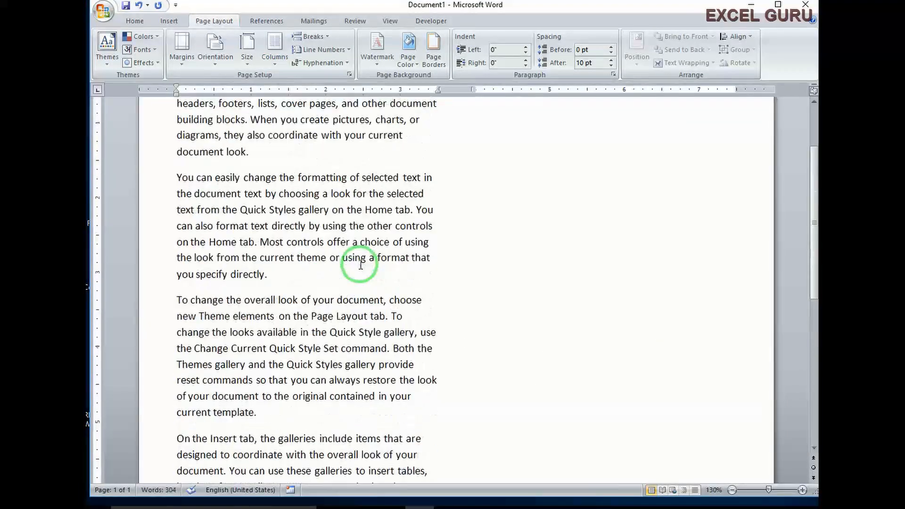
pyautogui.scroll(-3, 365, 217)
pyautogui.scroll(-5, 375, 211)
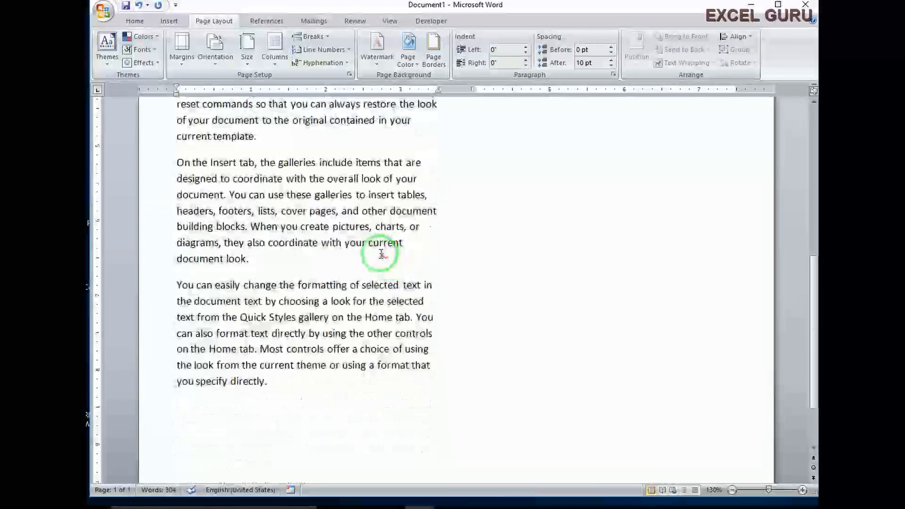
pyautogui.scroll(3, 382, 245)
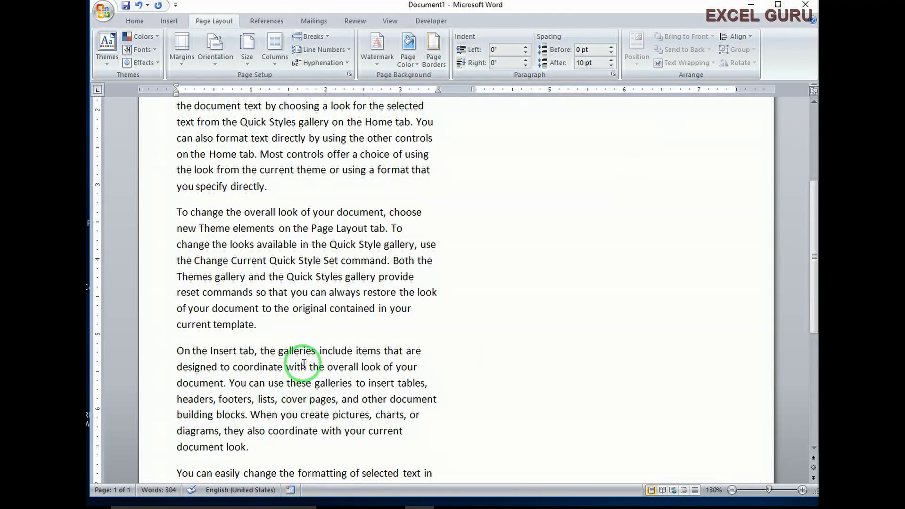
pyautogui.scroll(4, 304, 363)
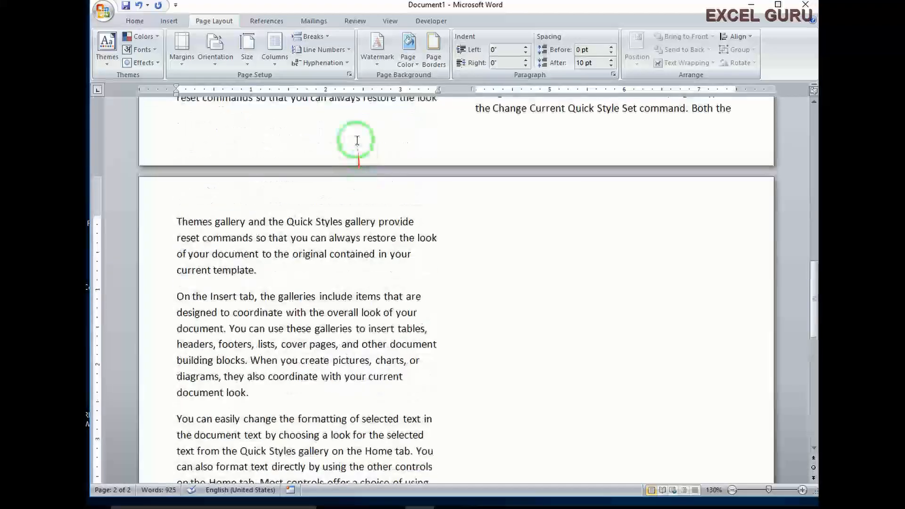
pyautogui.scroll(12, 368, 137)
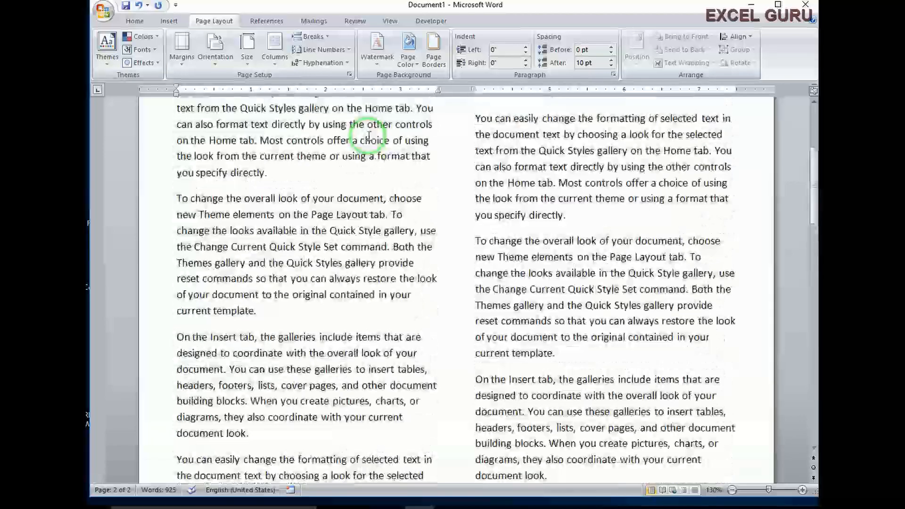
pyautogui.scroll(10, 368, 136)
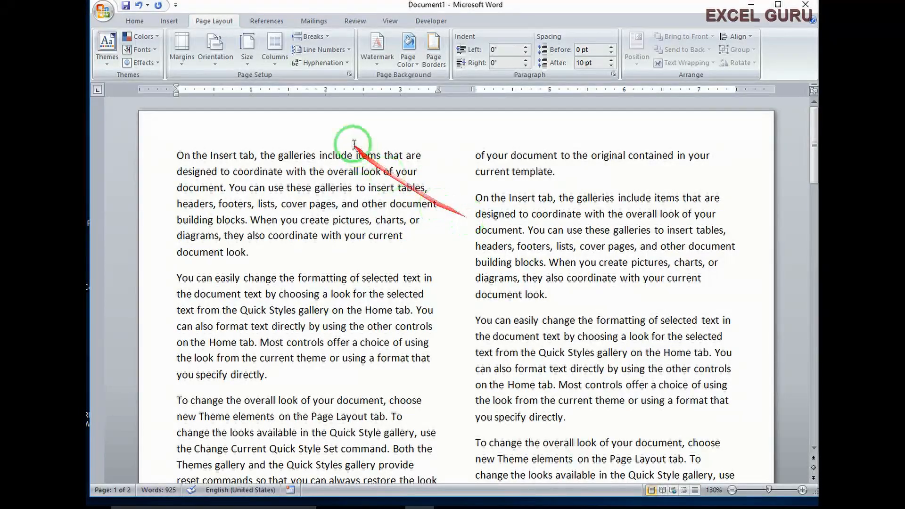
# - Switch the text to a three-column layout
pyautogui.click(278, 63)
pyautogui.click(293, 137)
pyautogui.scroll(-15, 444, 257)
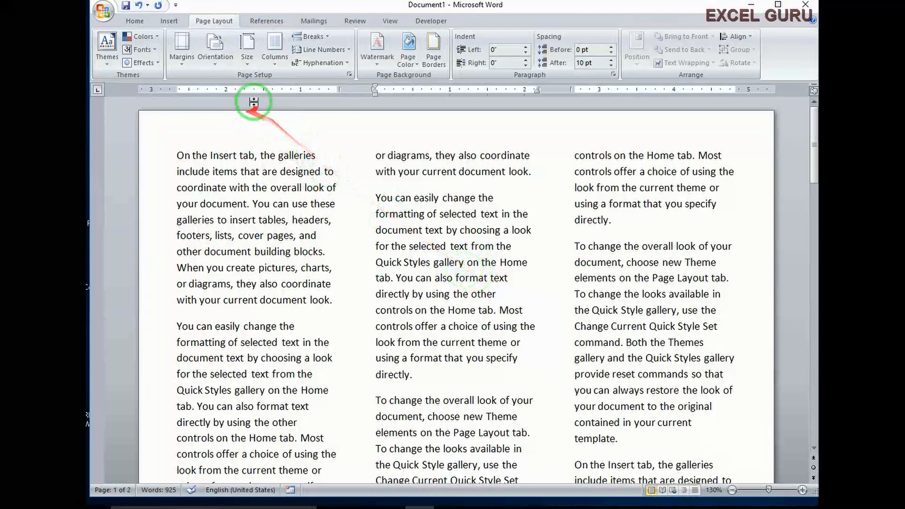
# - Set the text back to a single column
pyautogui.click(275, 64)
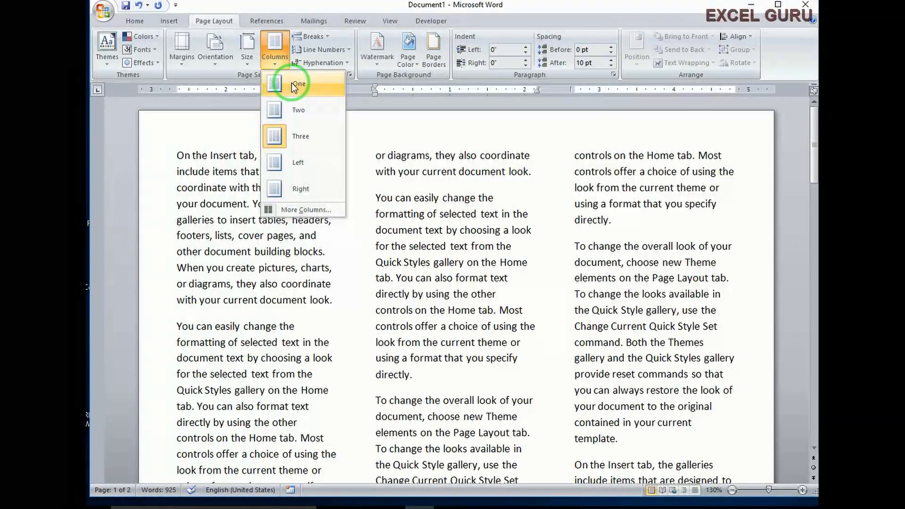
pyautogui.click(294, 87)
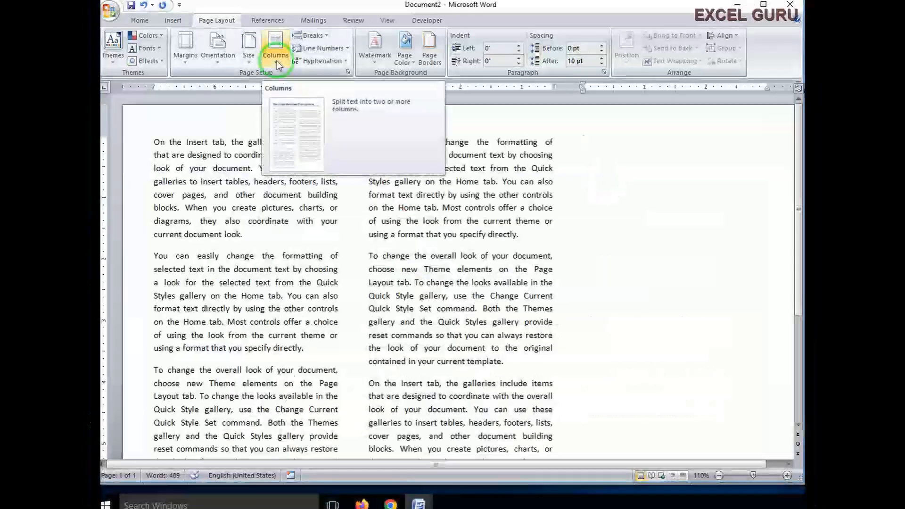
# - Try the narrow-left Left preset, then choose a wide left column with a narrow right one
pyautogui.click(276, 60)
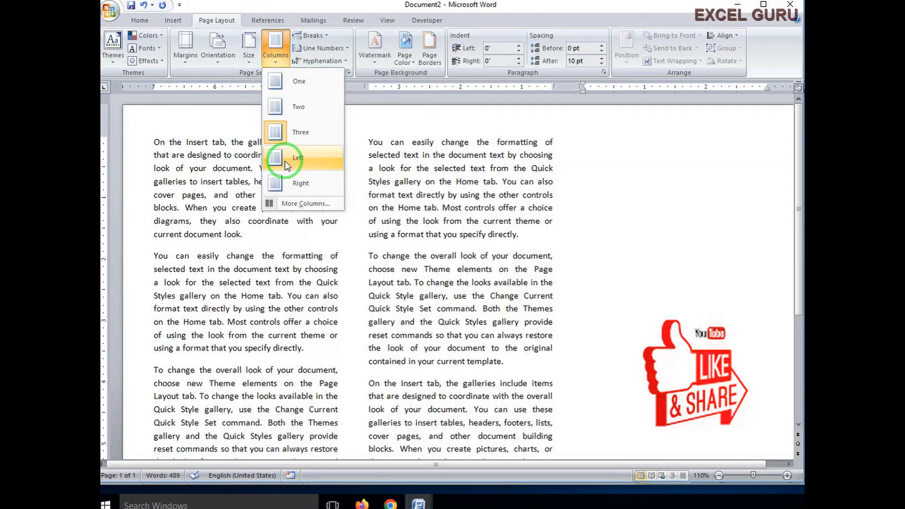
pyautogui.click(285, 160)
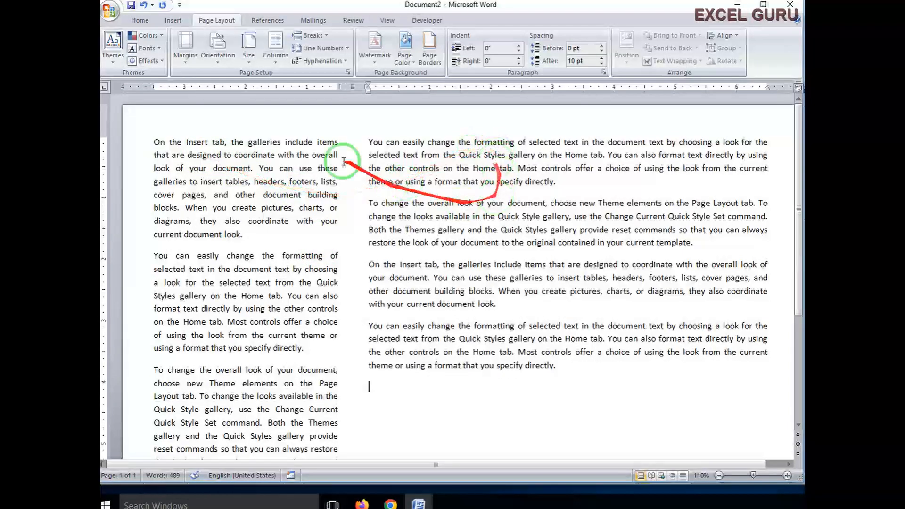
pyautogui.click(275, 62)
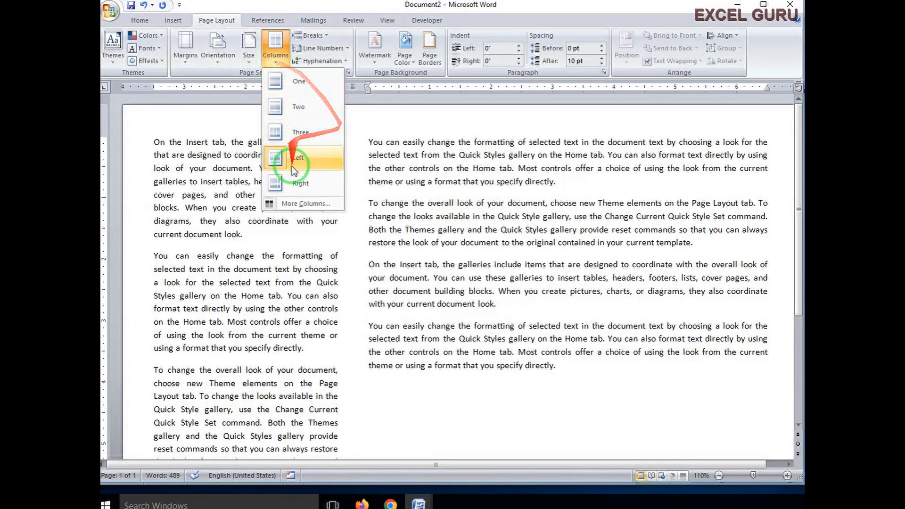
pyautogui.click(294, 183)
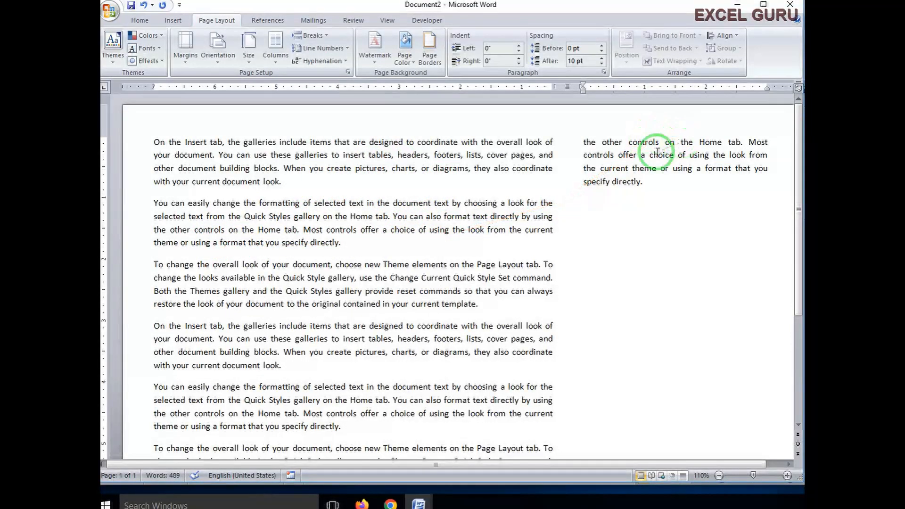
# - In More Columns, step the column count up to six and back down, then apply
pyautogui.click(546, 302)
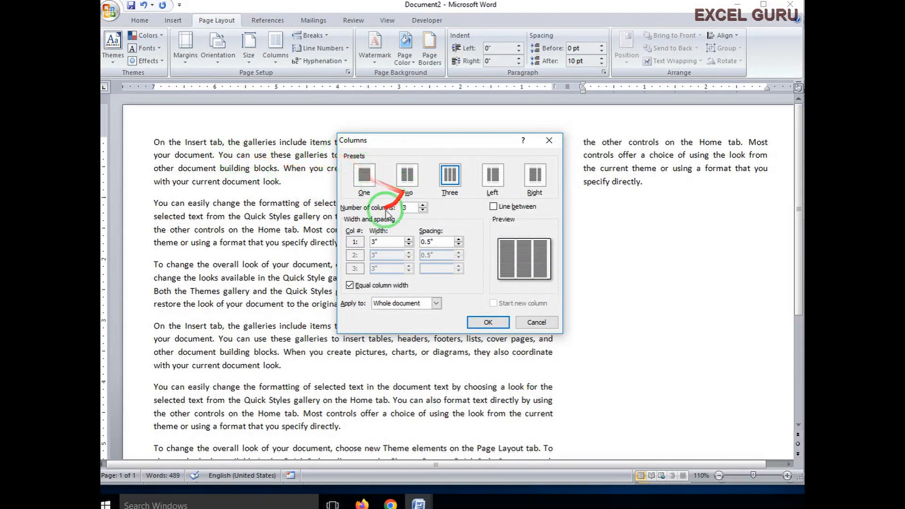
pyautogui.click(423, 206)
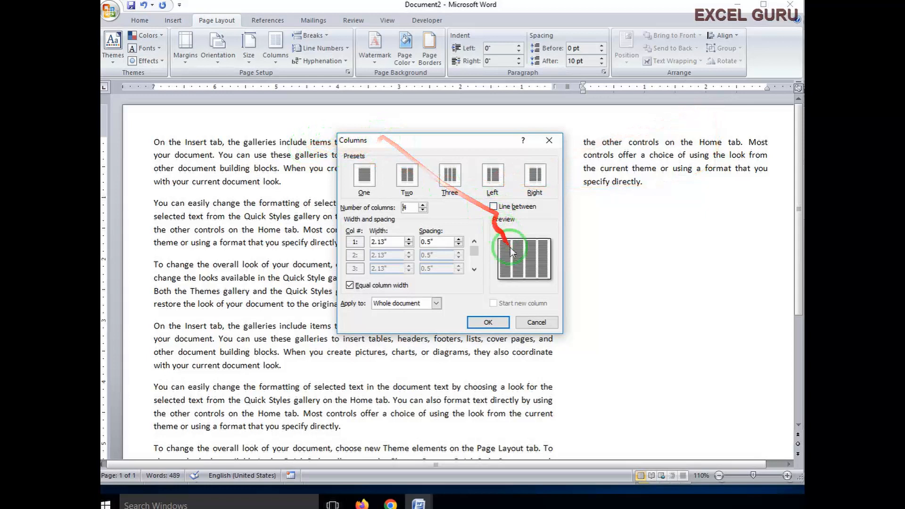
pyautogui.click(422, 205)
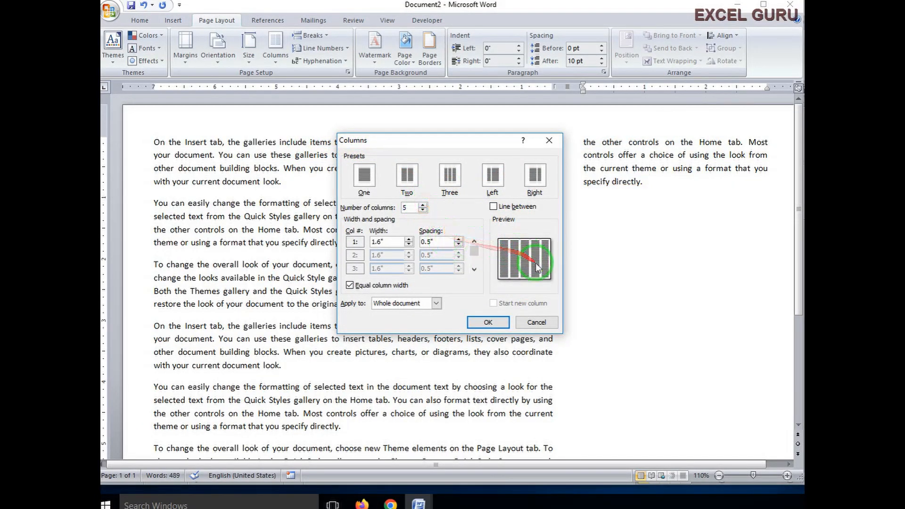
pyautogui.click(423, 205)
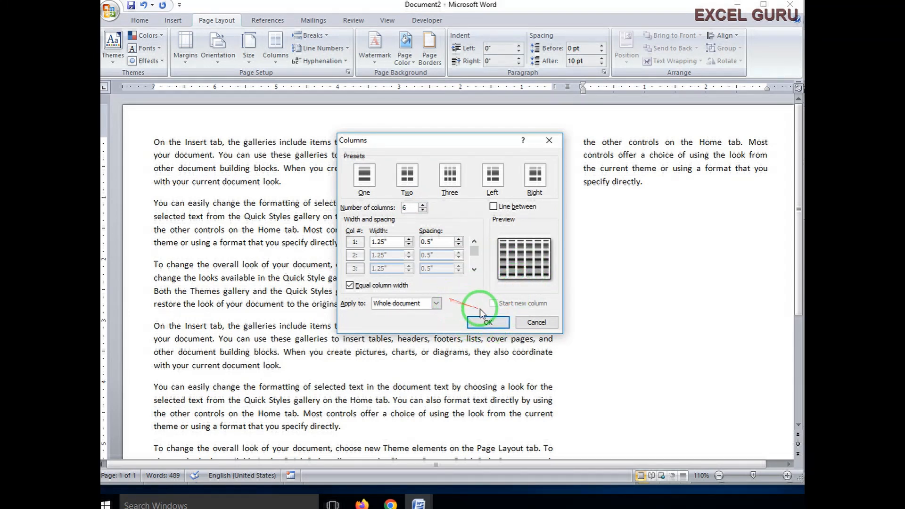
pyautogui.click(424, 210)
pyautogui.click(423, 210)
pyautogui.click(423, 211)
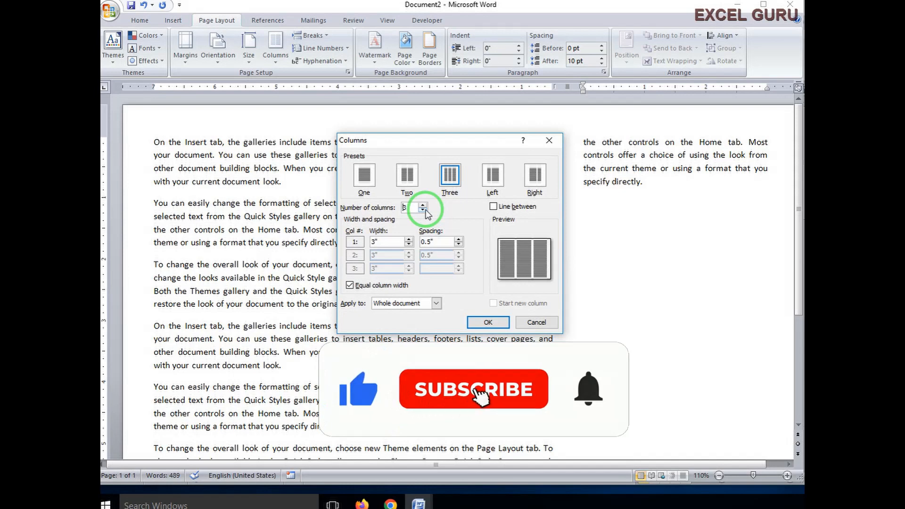
pyautogui.click(489, 322)
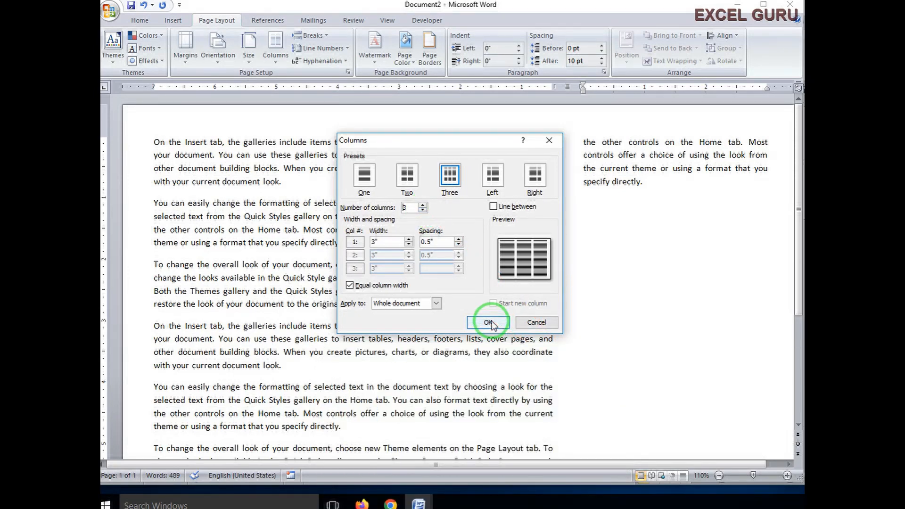
pyautogui.click(489, 323)
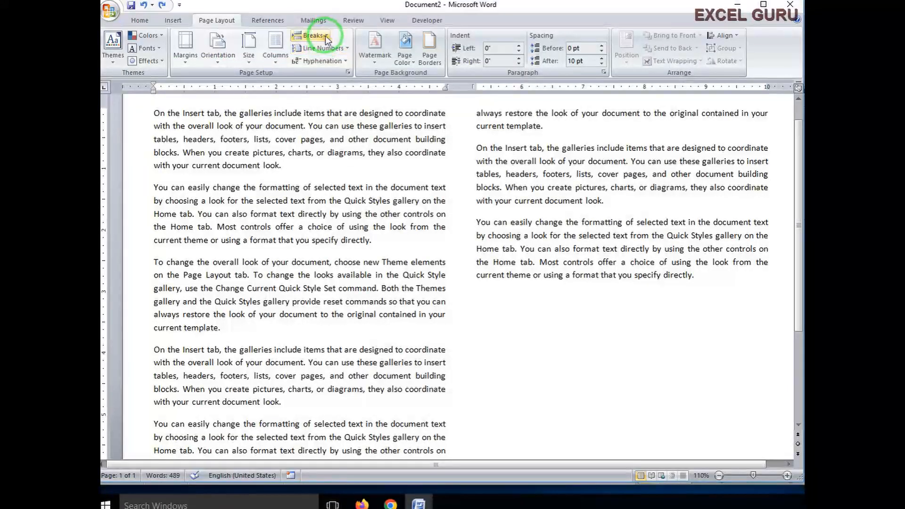
pyautogui.click(377, 251)
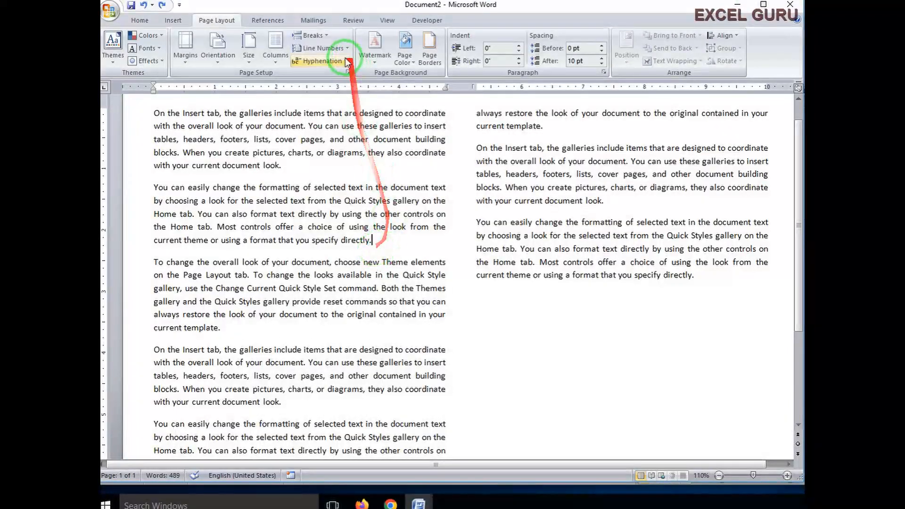
pyautogui.click(310, 35)
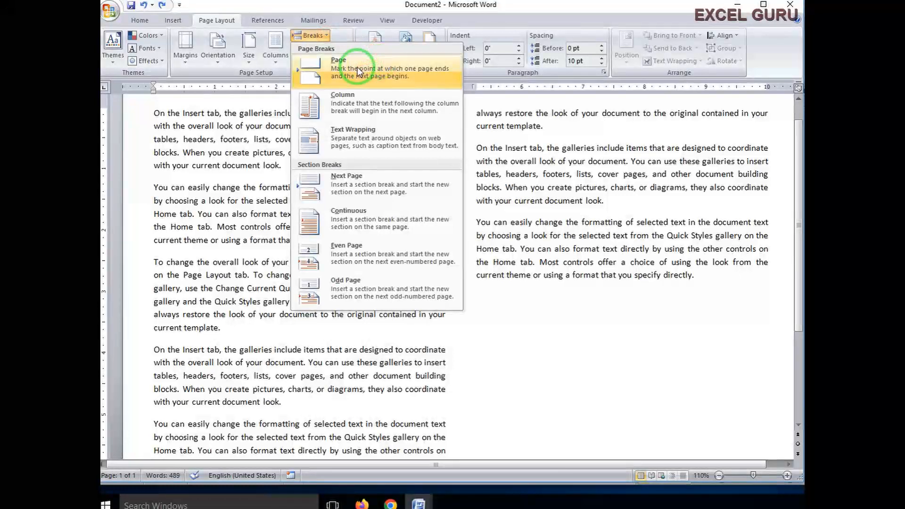
pyautogui.click(358, 72)
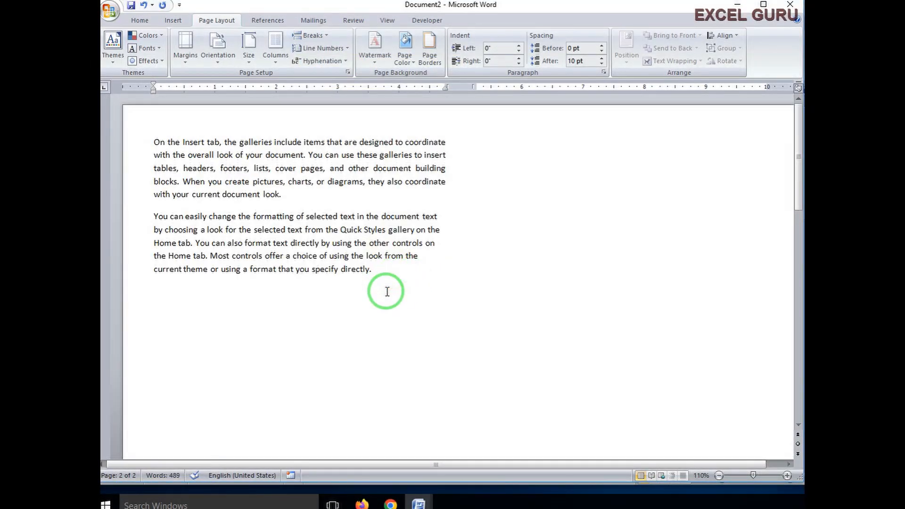
pyautogui.scroll(8, 386, 292)
pyautogui.scroll(-6, 395, 279)
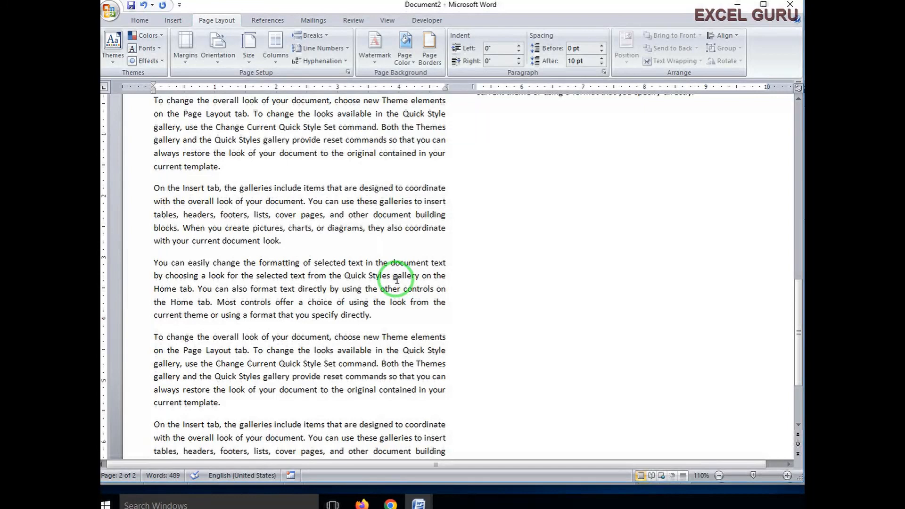
pyautogui.scroll(8, 397, 280)
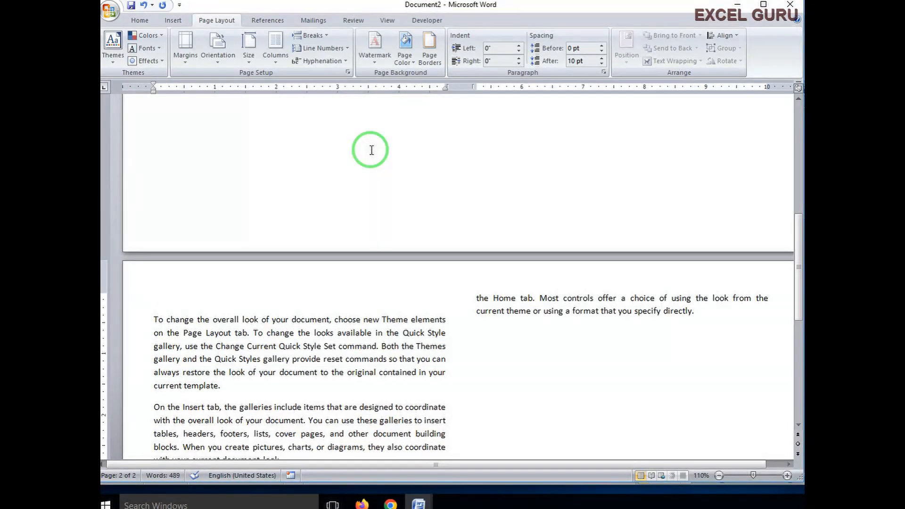
pyautogui.press('Delete')
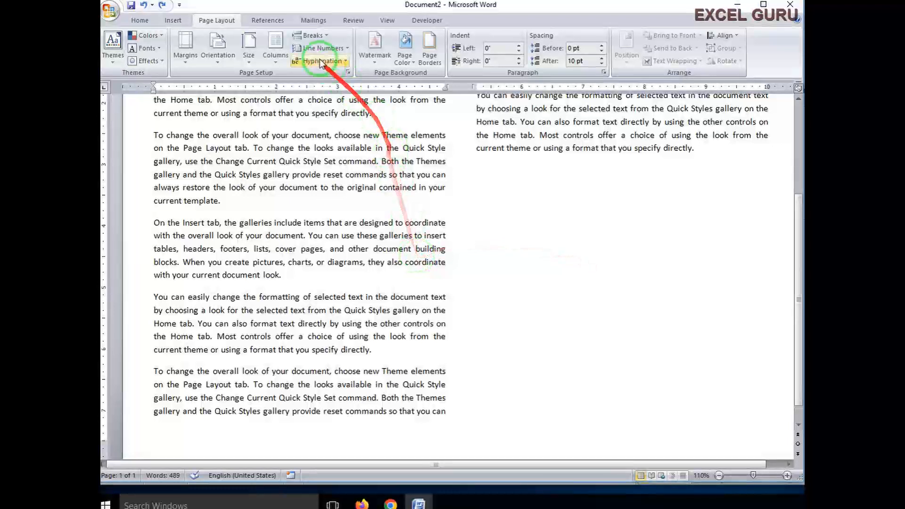
pyautogui.click(311, 35)
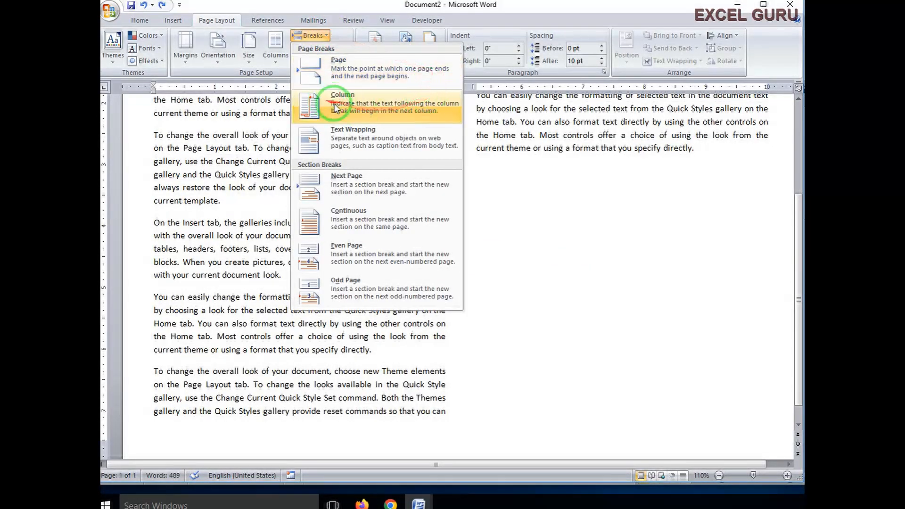
pyautogui.click(323, 338)
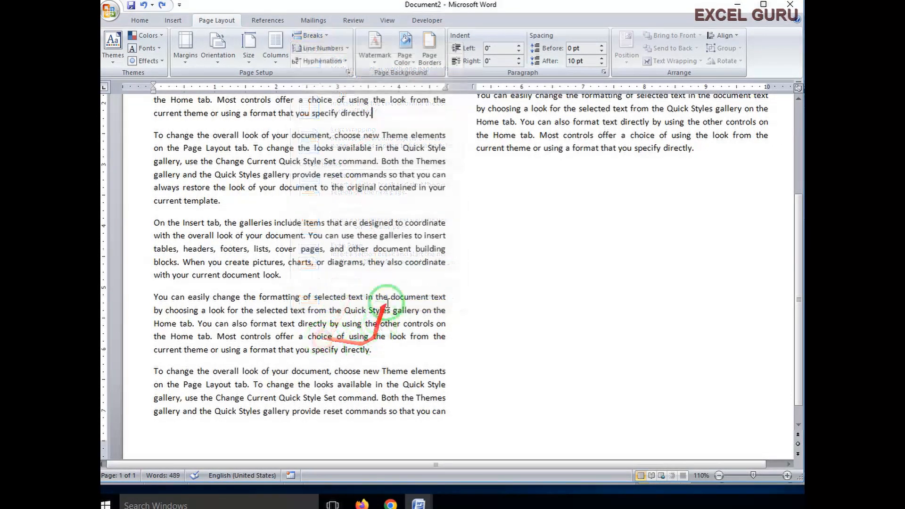
pyautogui.click(283, 276)
pyautogui.scroll(3, 283, 276)
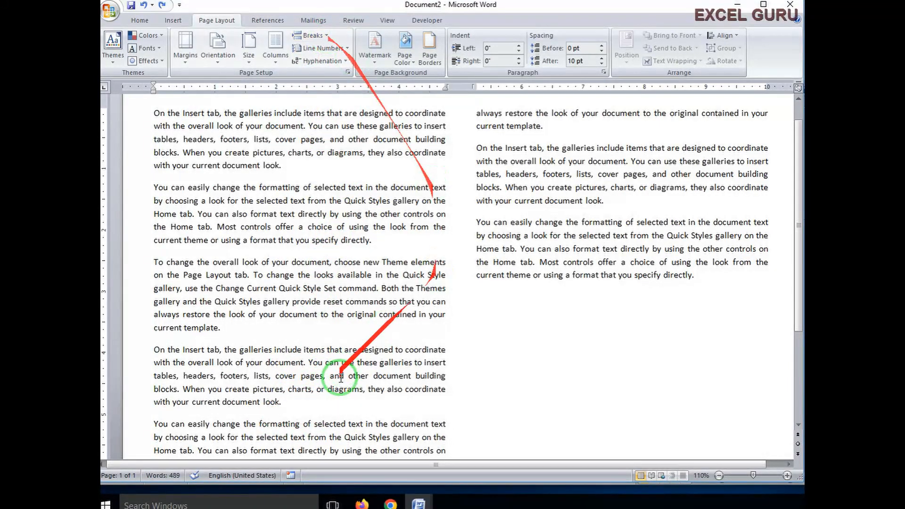
pyautogui.click(589, 153)
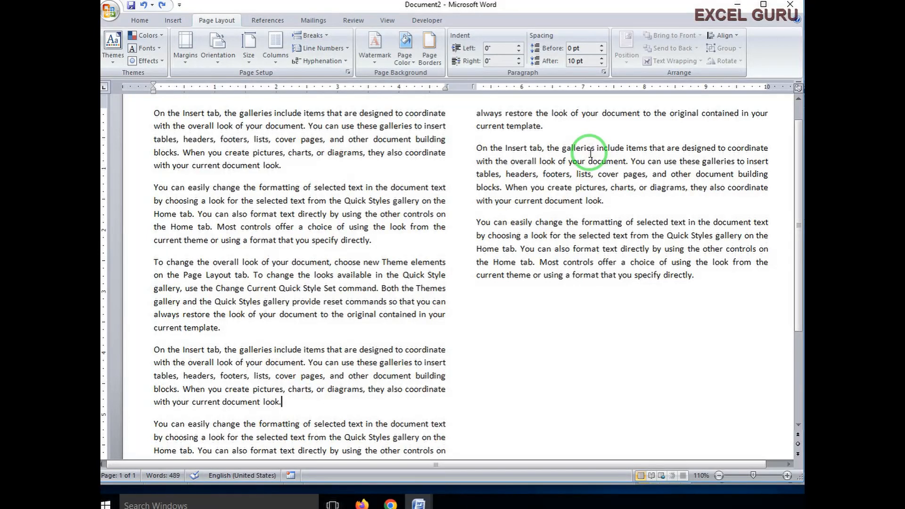
pyautogui.click(320, 35)
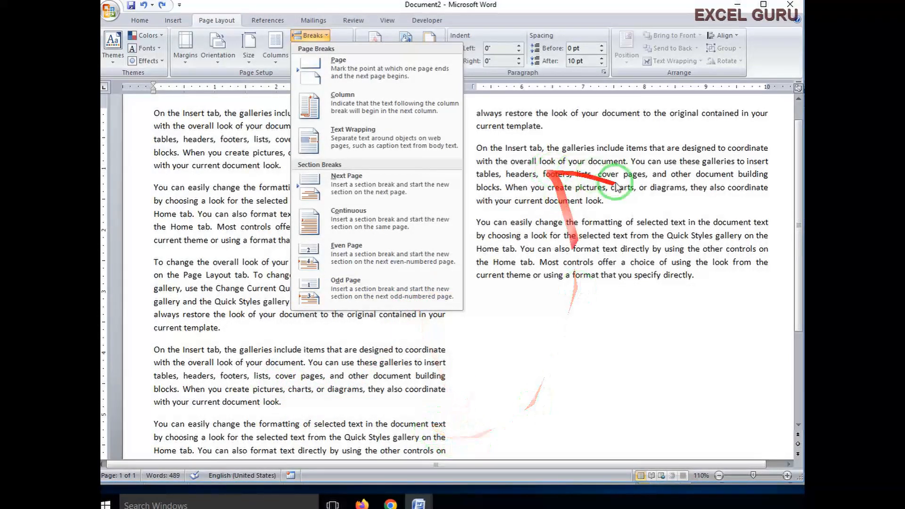
pyautogui.click(344, 104)
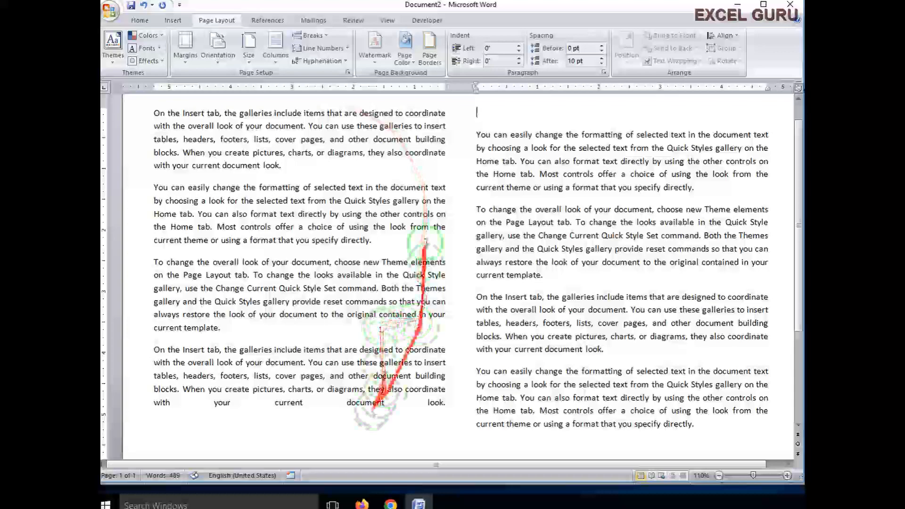
pyautogui.hotkey('ctrl', 'z')
pyautogui.click(156, 318)
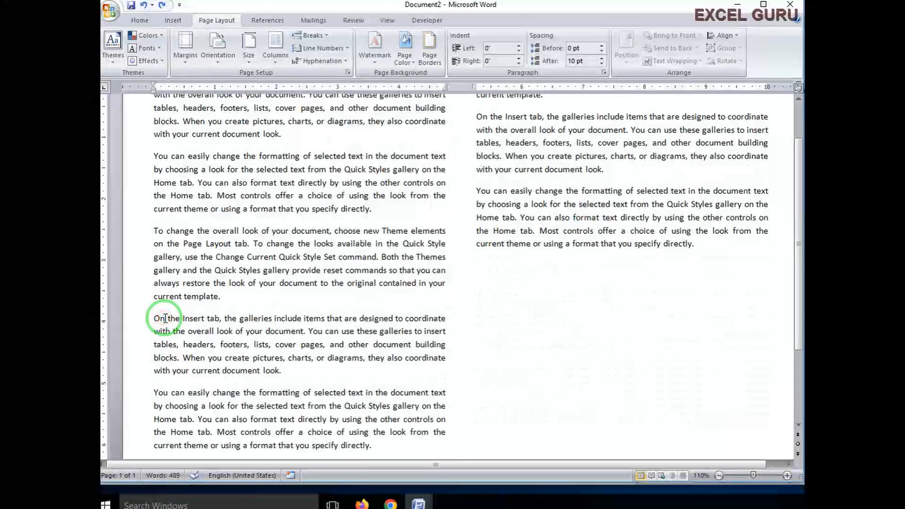
# - Insert text-wrapping breaks so 'directly.' and 'by choosing' start new lines in the last paragraph
pyautogui.click(312, 35)
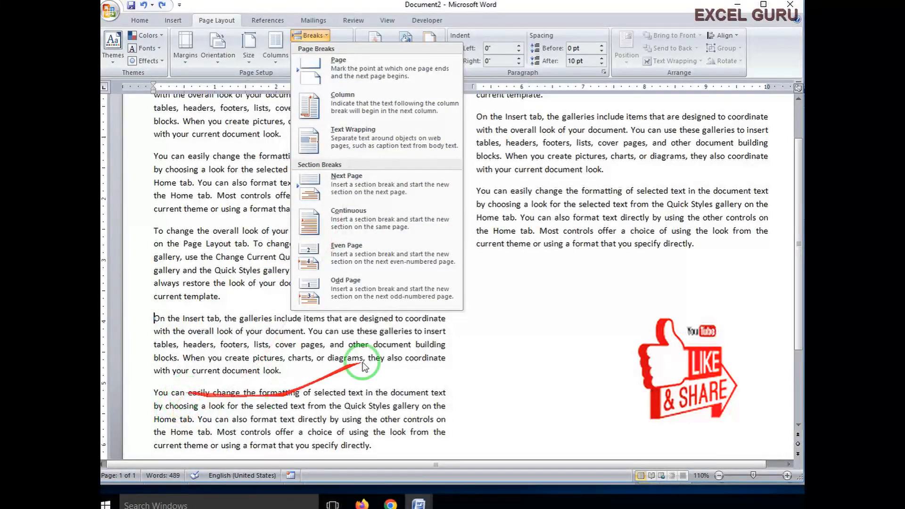
pyautogui.click(337, 140)
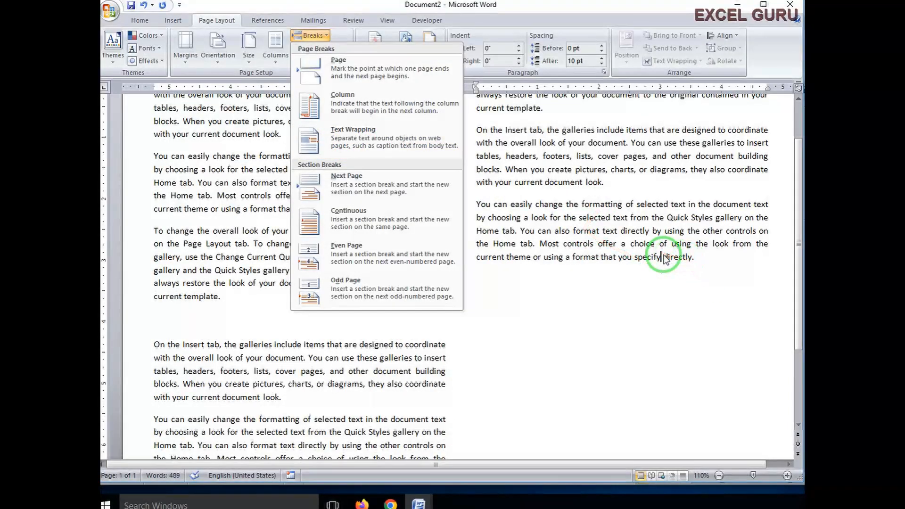
pyautogui.click(344, 141)
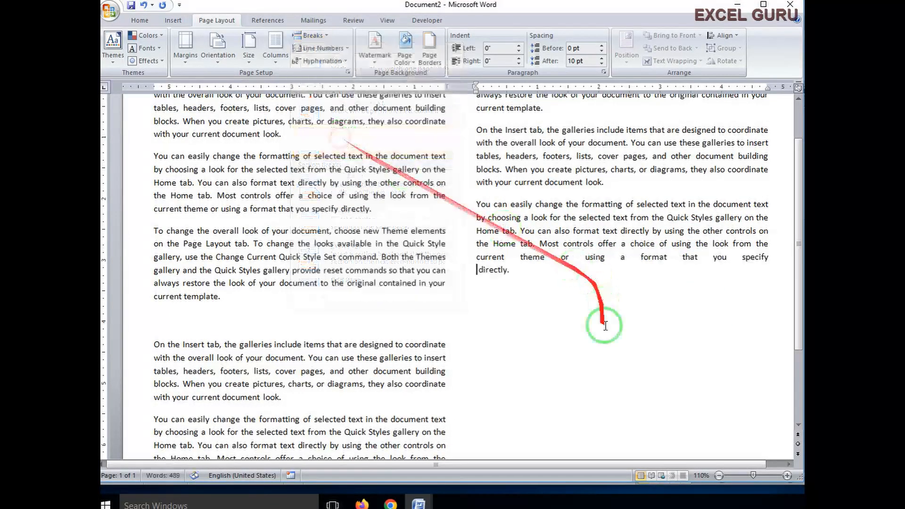
pyautogui.doubleClick(490, 269)
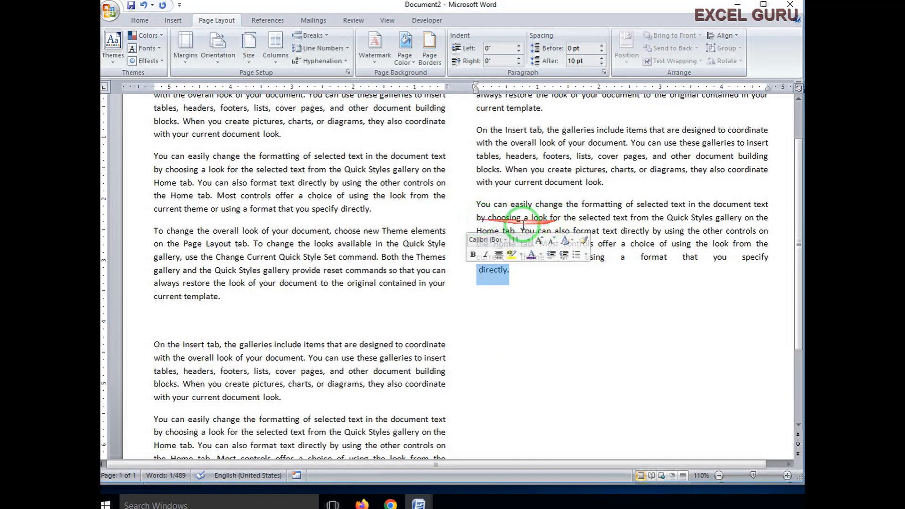
pyautogui.click(474, 217)
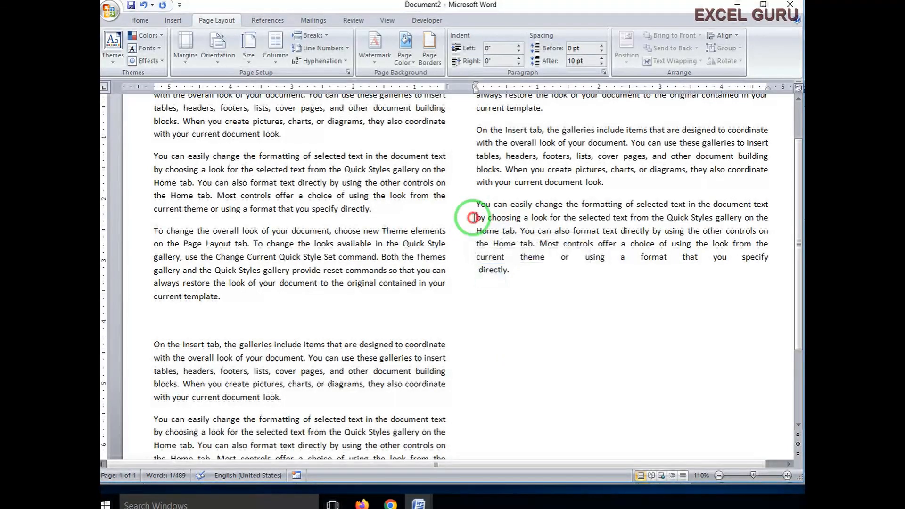
pyautogui.click(310, 36)
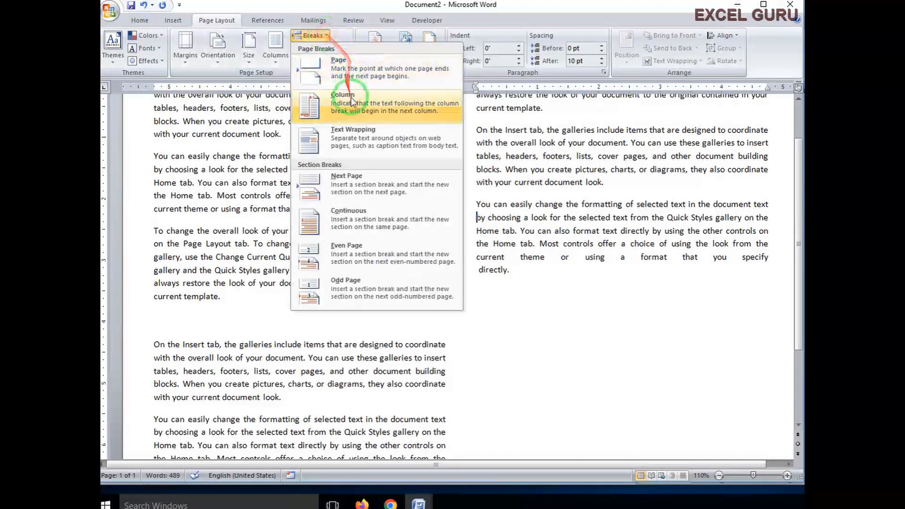
pyautogui.click(329, 140)
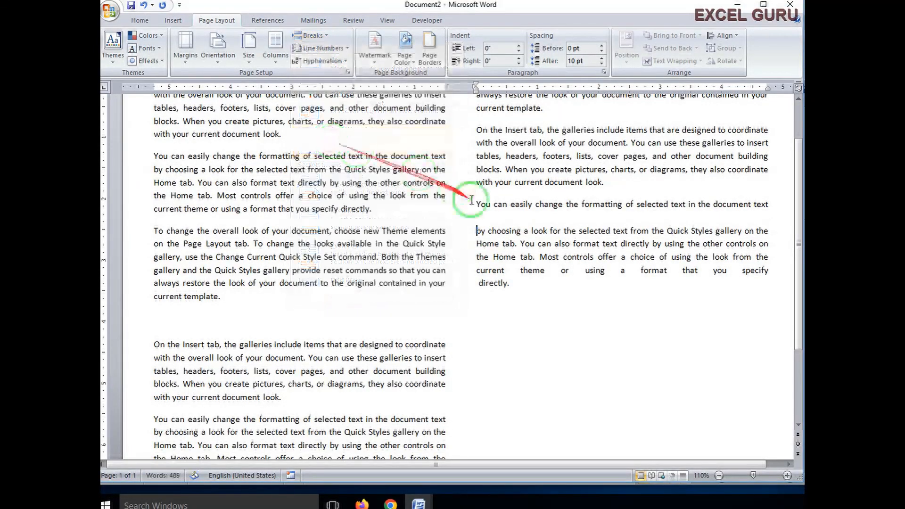
pyautogui.click(481, 226)
pyautogui.click(498, 215)
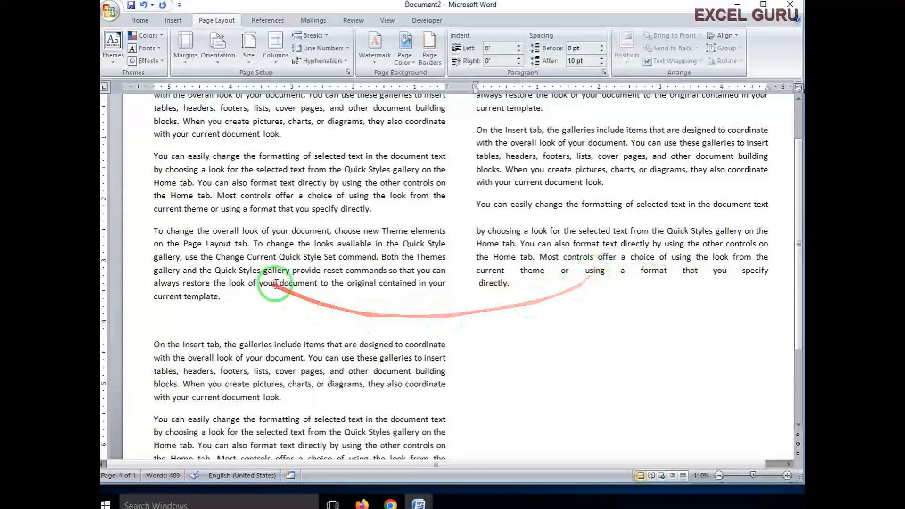
pyautogui.click(309, 36)
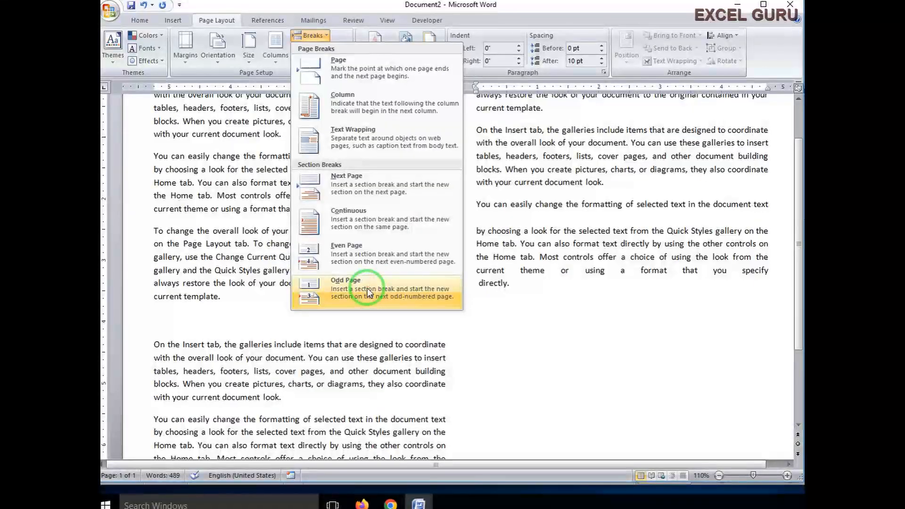
pyautogui.click(361, 248)
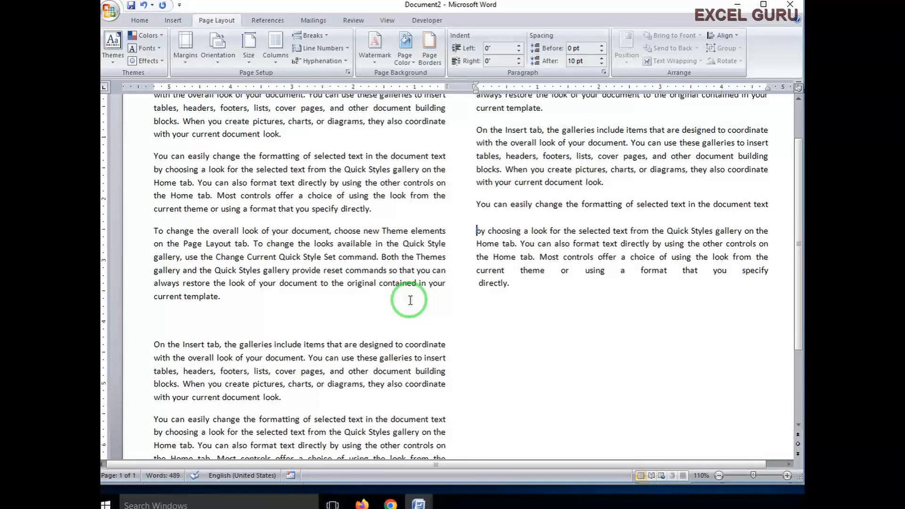
pyautogui.click(174, 315)
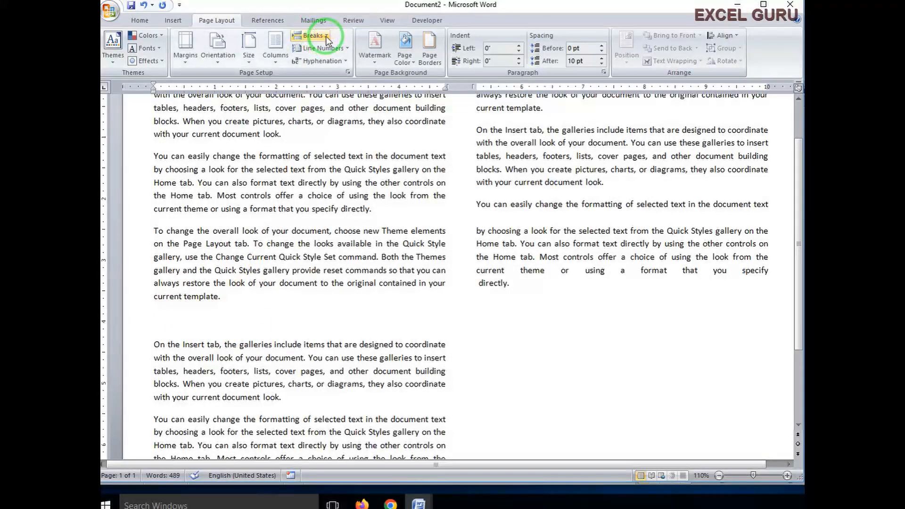
pyautogui.click(310, 35)
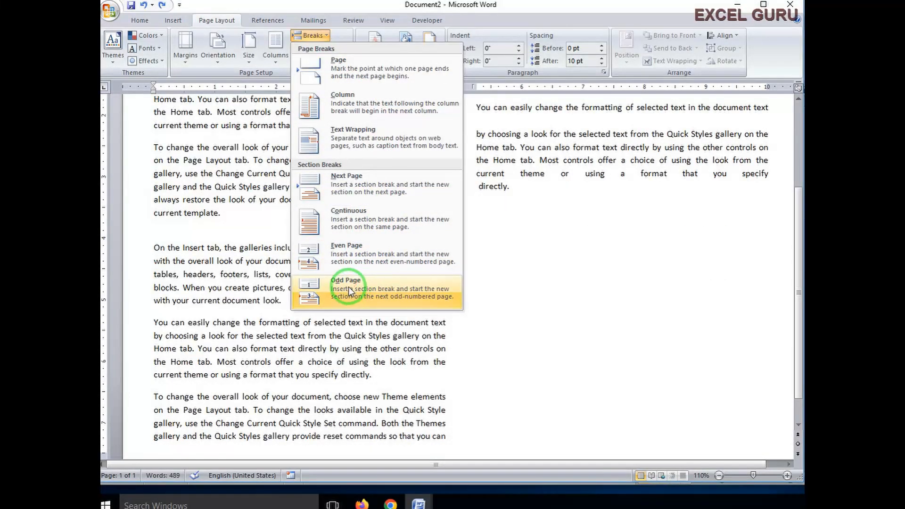
pyautogui.click(347, 286)
pyautogui.scroll(-3, 179, 395)
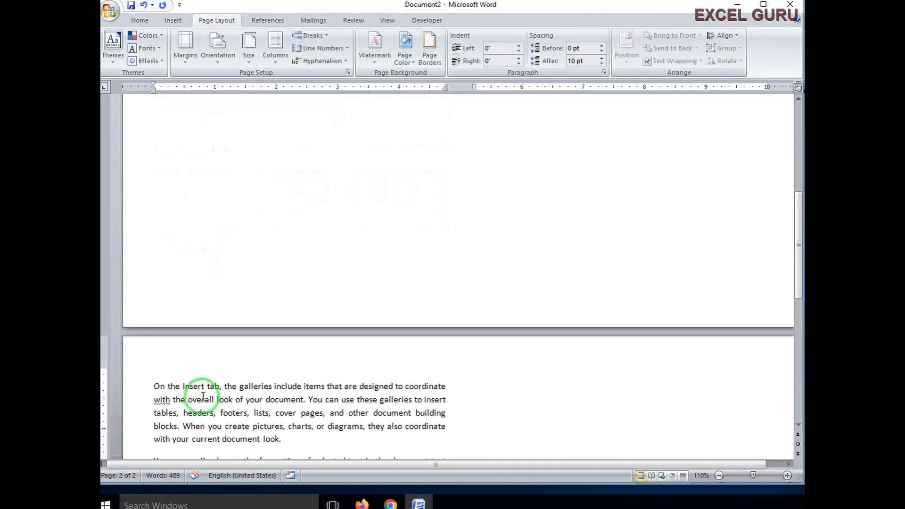
pyautogui.scroll(2, 179, 245)
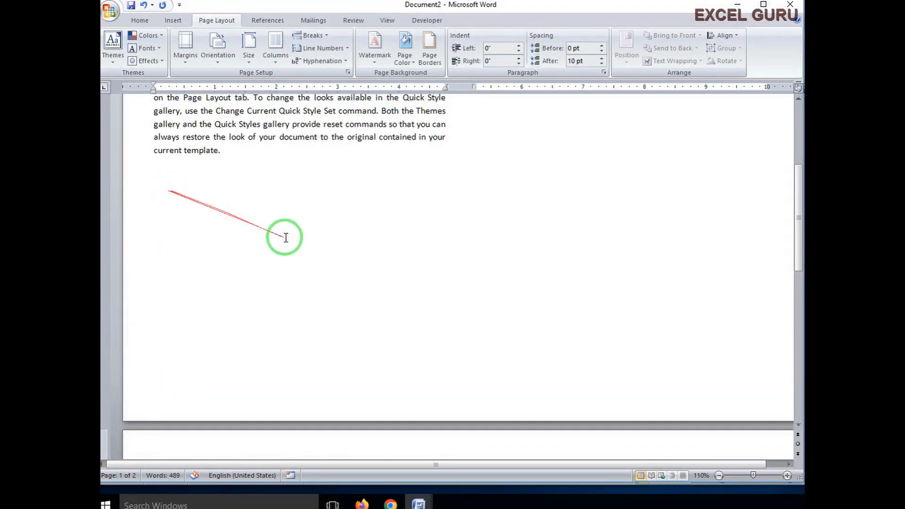
pyautogui.scroll(1, 461, 271)
pyautogui.scroll(-8, 383, 333)
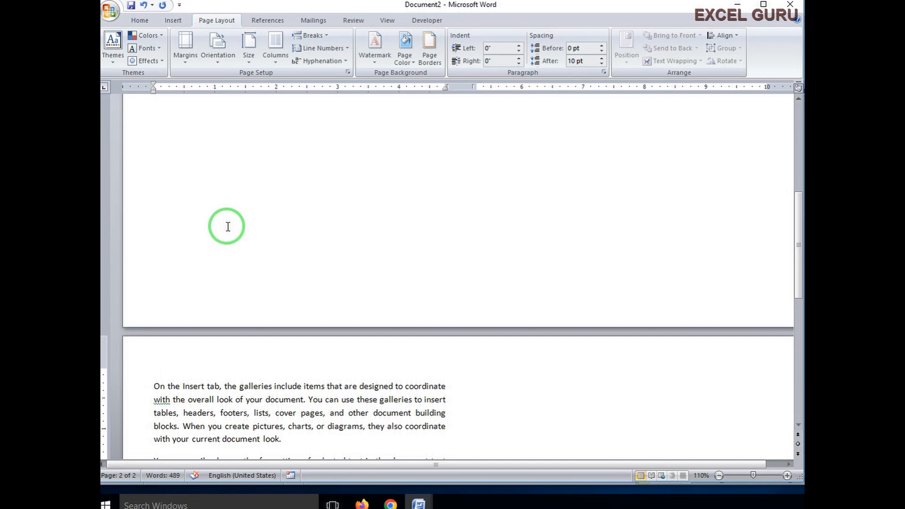
pyautogui.click(312, 35)
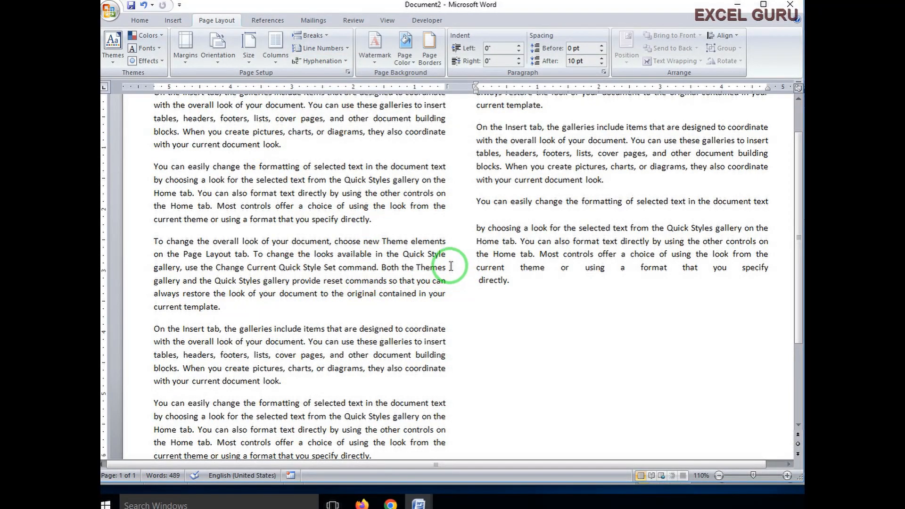
# - Turn on Continuous line numbering for Document2
pyautogui.scroll(2, 467, 266)
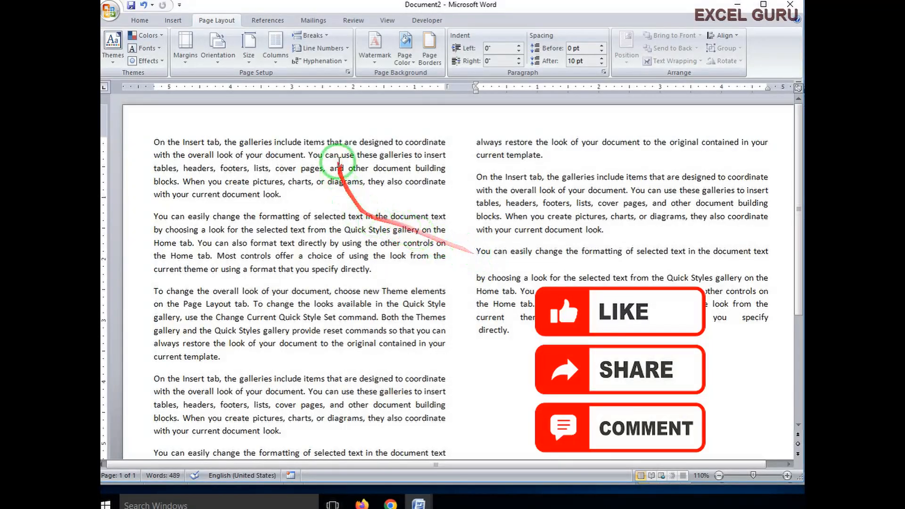
pyautogui.scroll(-6, 302, 419)
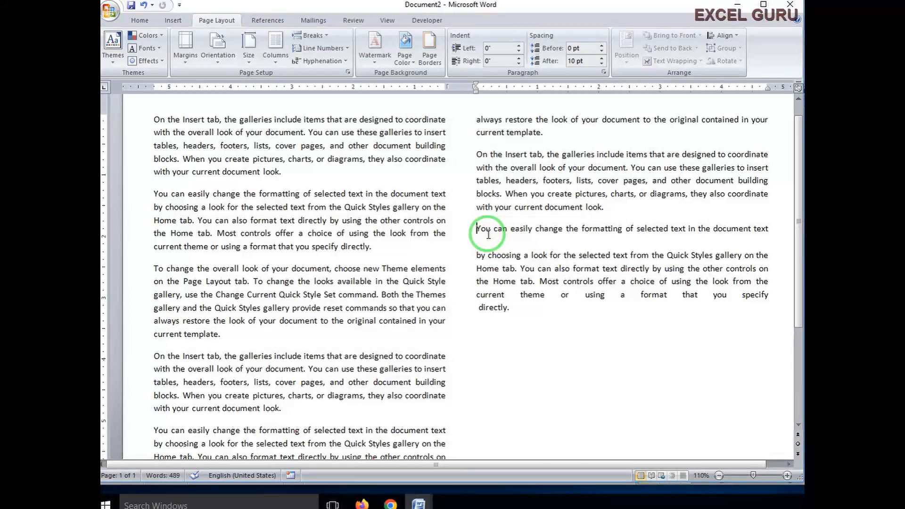
pyautogui.click(347, 48)
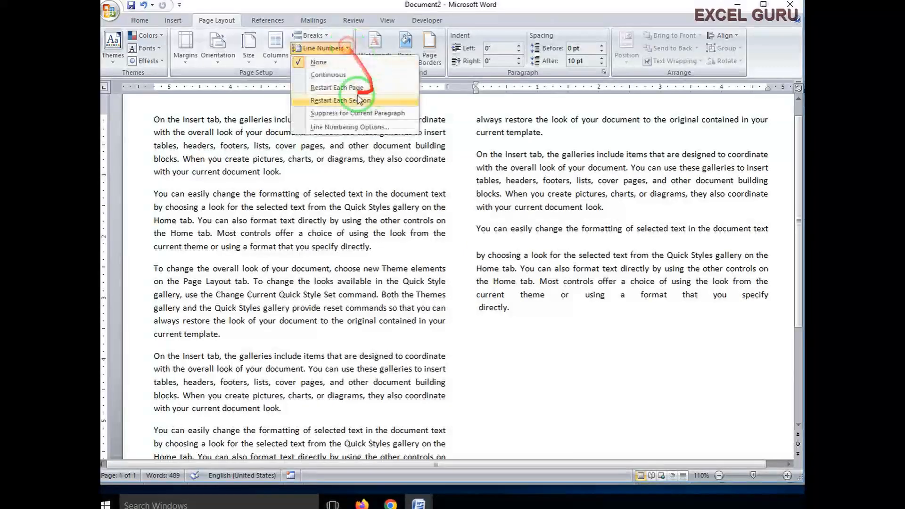
pyautogui.click(328, 75)
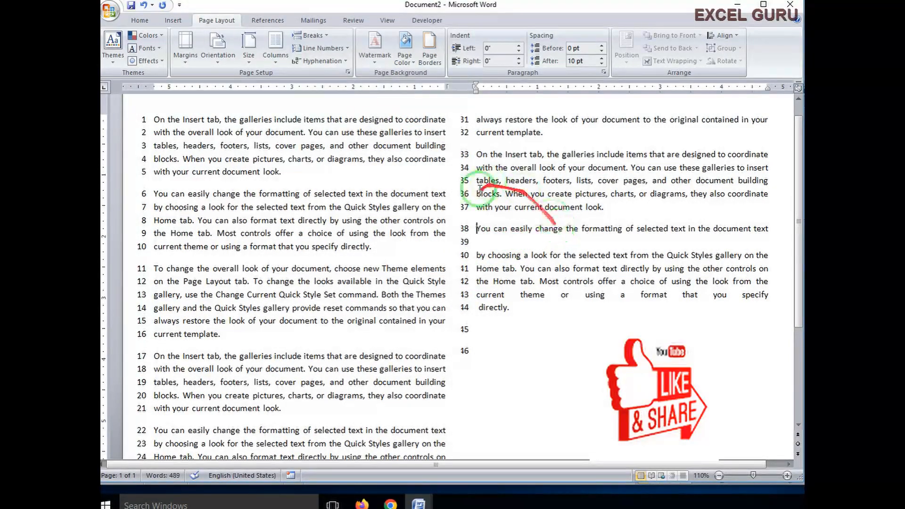
pyautogui.click(276, 60)
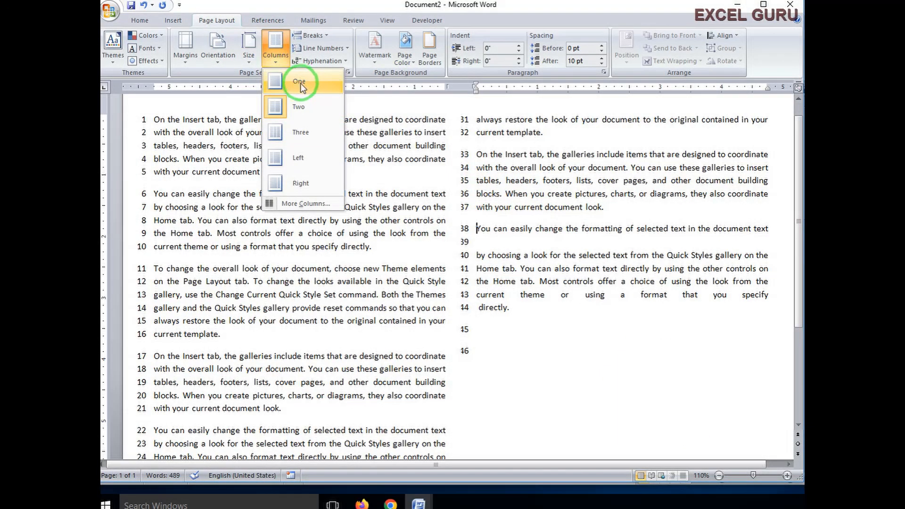
# - Switch the two-column text back to a single full-width column
pyautogui.click(300, 82)
pyautogui.scroll(-3, 131, 169)
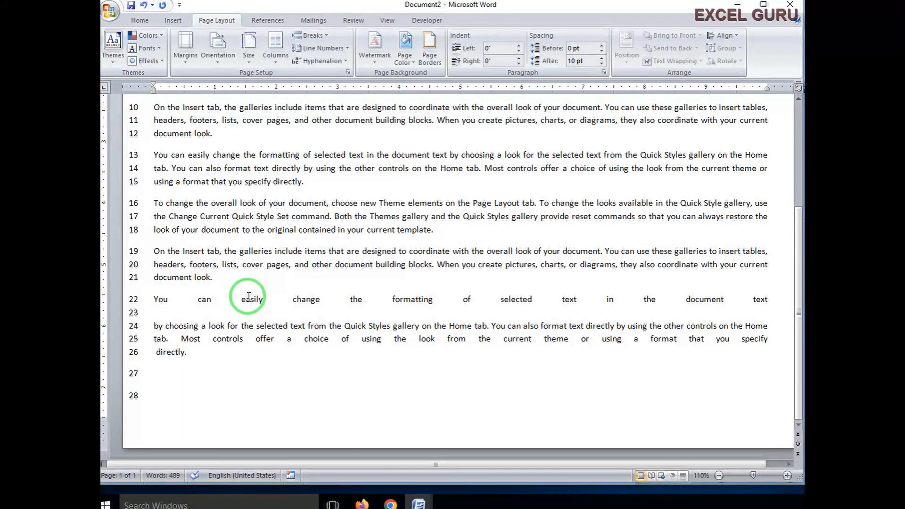
# - Turn line numbering off with Line Numbers > None
pyautogui.click(348, 49)
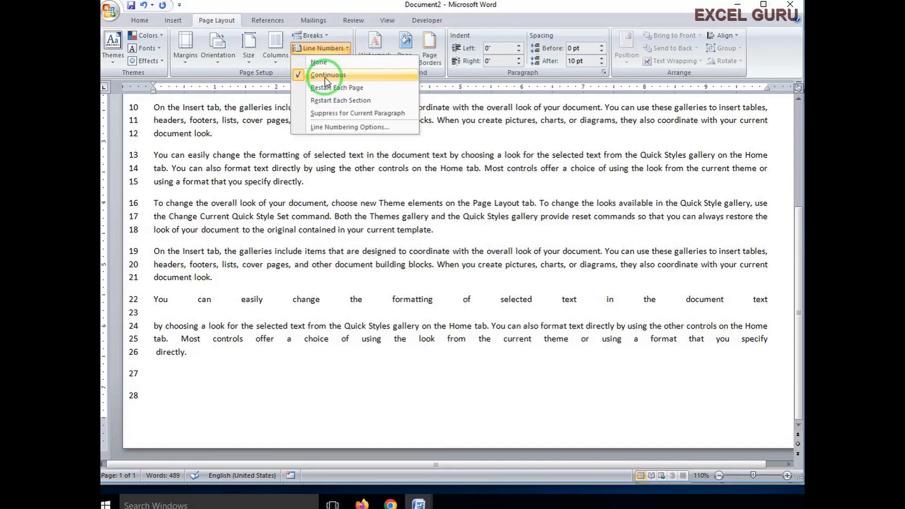
pyautogui.click(153, 252)
pyautogui.click(337, 47)
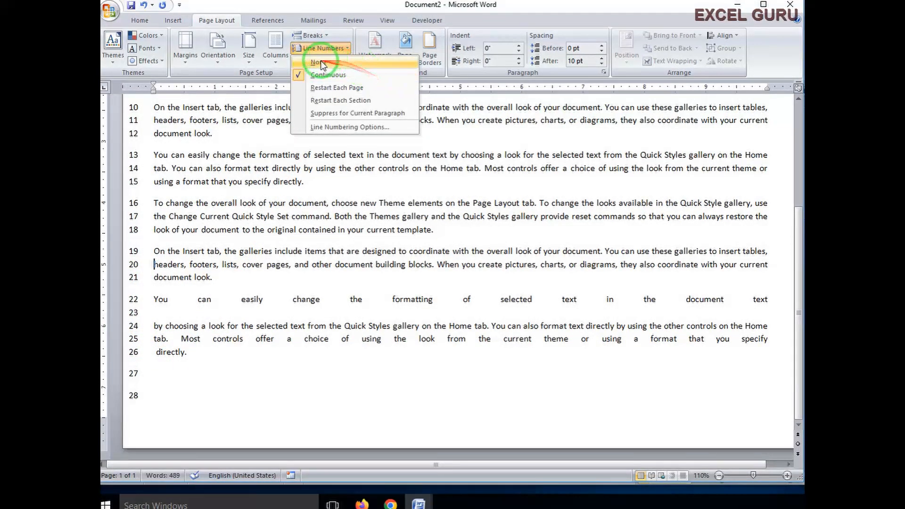
pyautogui.click(303, 62)
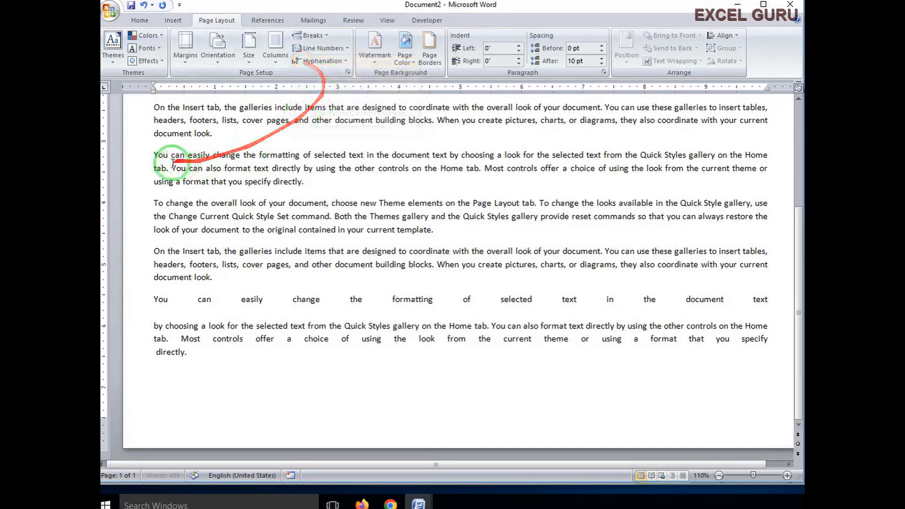
# - Number lines restarting each section, and suppress numbering for the lower 'On the Insert tab' paragraph
pyautogui.click(348, 49)
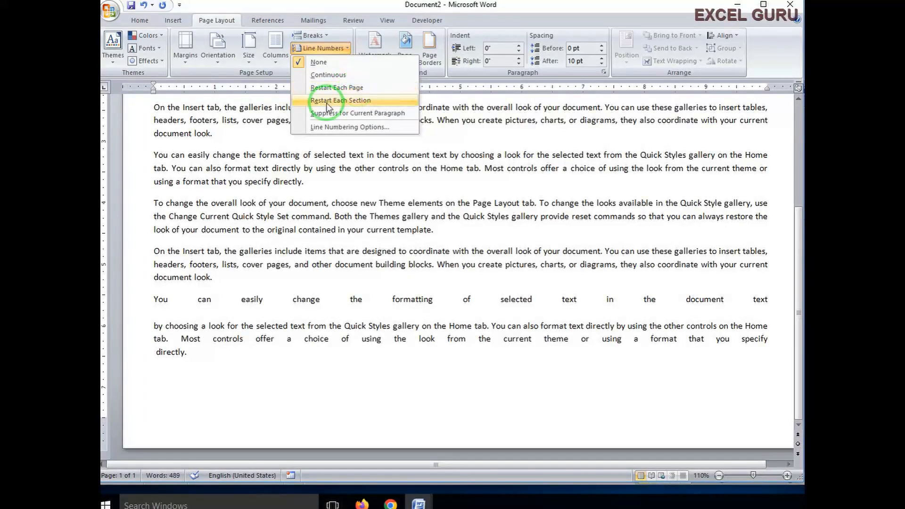
pyautogui.click(365, 101)
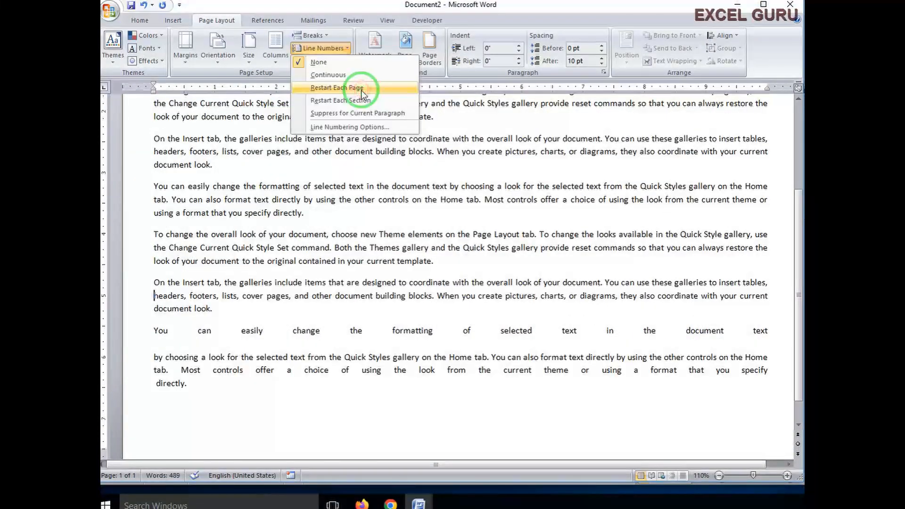
pyautogui.click(313, 101)
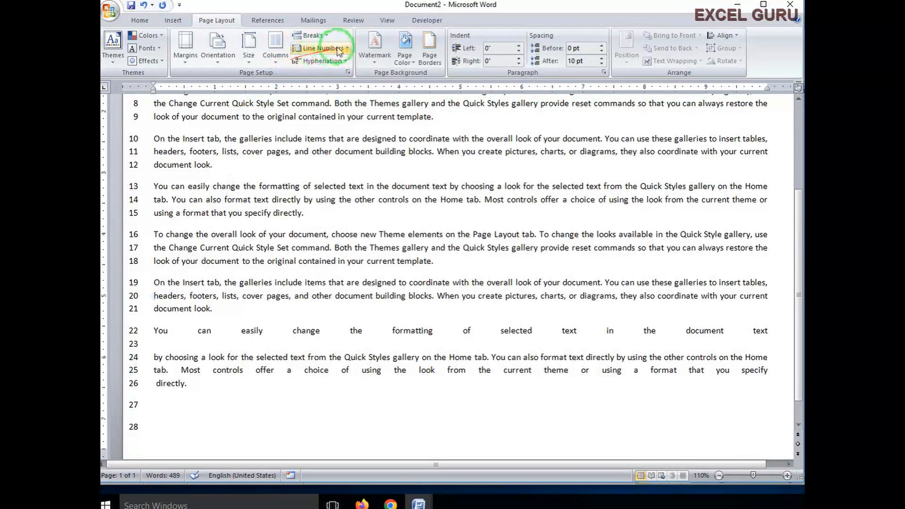
pyautogui.click(322, 48)
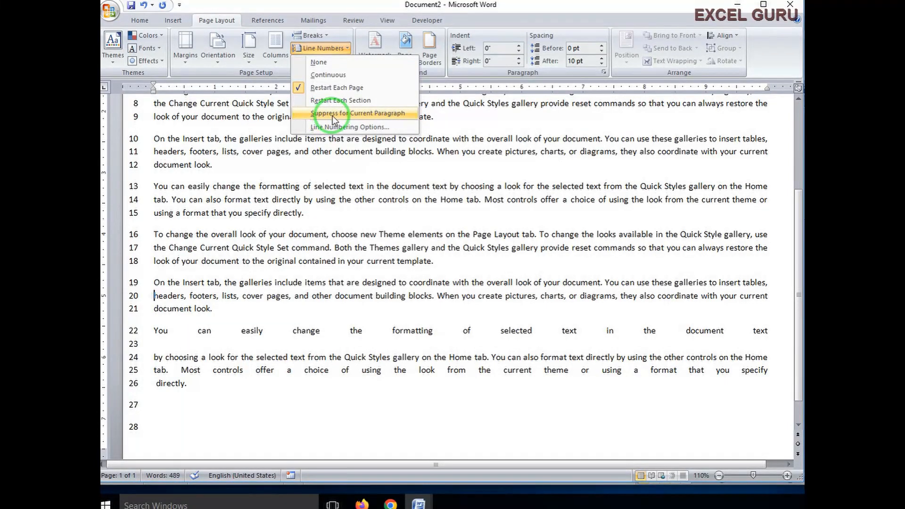
pyautogui.click(332, 115)
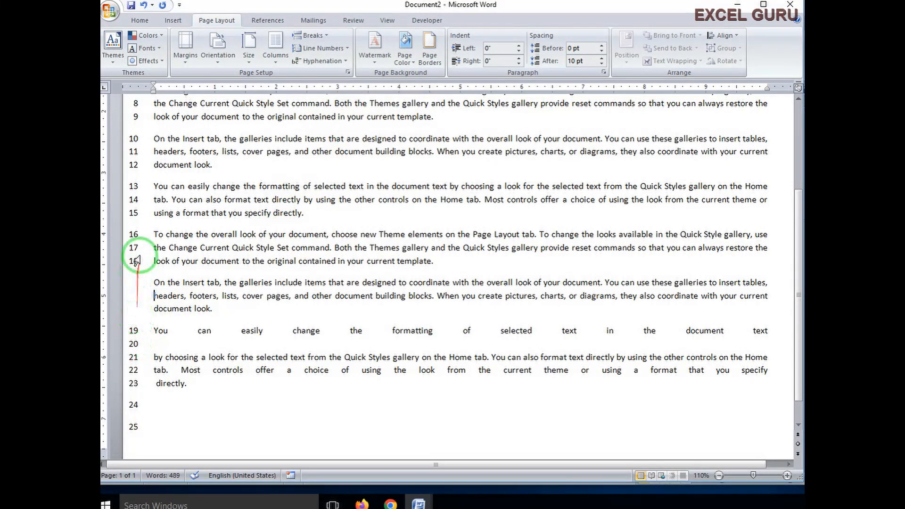
# - Select the lower 'On the Insert tab' paragraph
pyautogui.moveTo(156, 279); pyautogui.dragTo(206, 309)
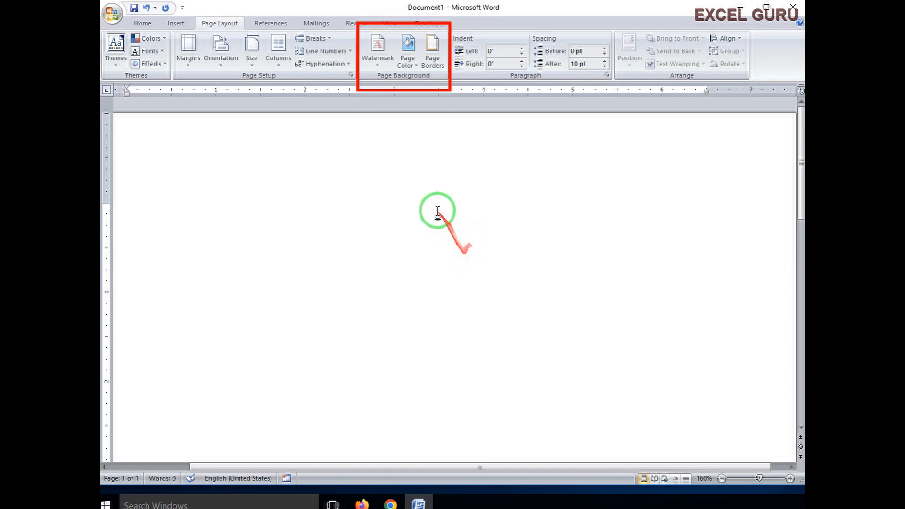
# - Bring up the Printed Watermark dialog through Watermark > Custom Watermark
pyautogui.click(376, 67)
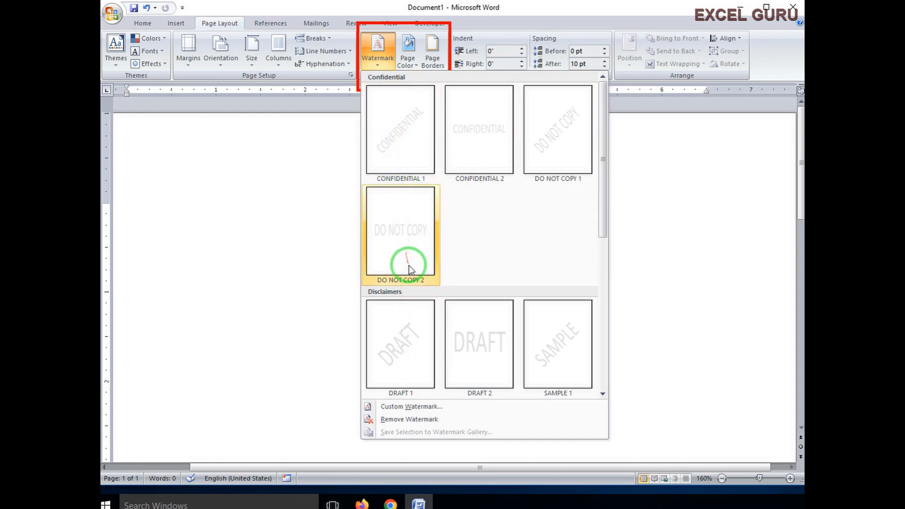
pyautogui.click(405, 407)
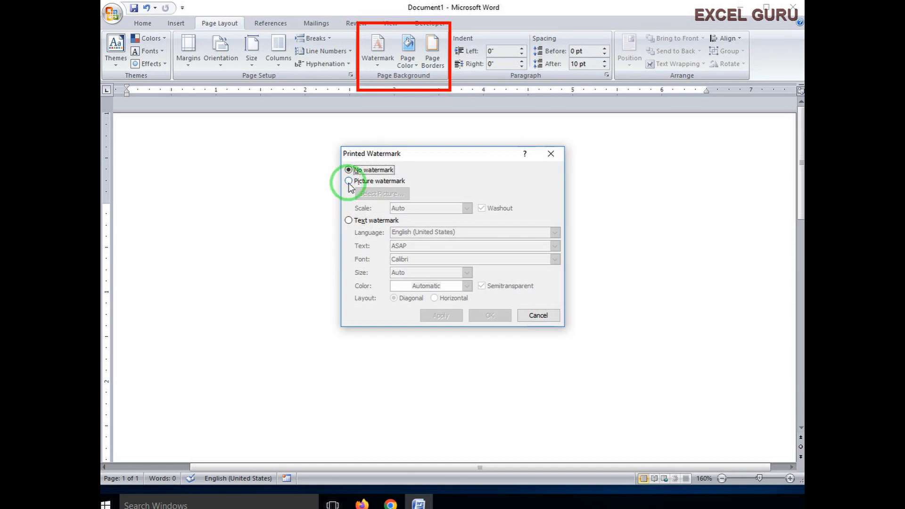
# - Apply a purple 'Gurudev' text watermark in place of the default ASAP text
pyautogui.click(348, 220)
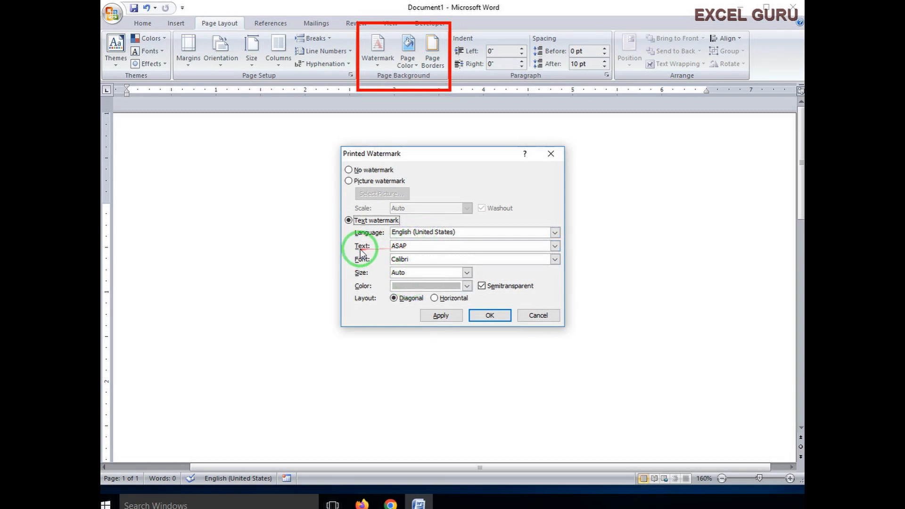
pyautogui.doubleClick(408, 247)
pyautogui.press('BackSpace')
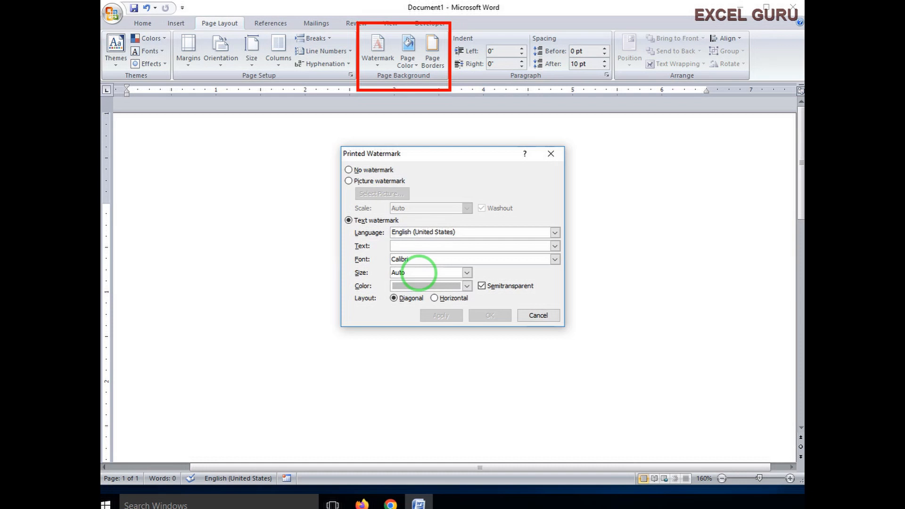
pyautogui.write('Gurudev')
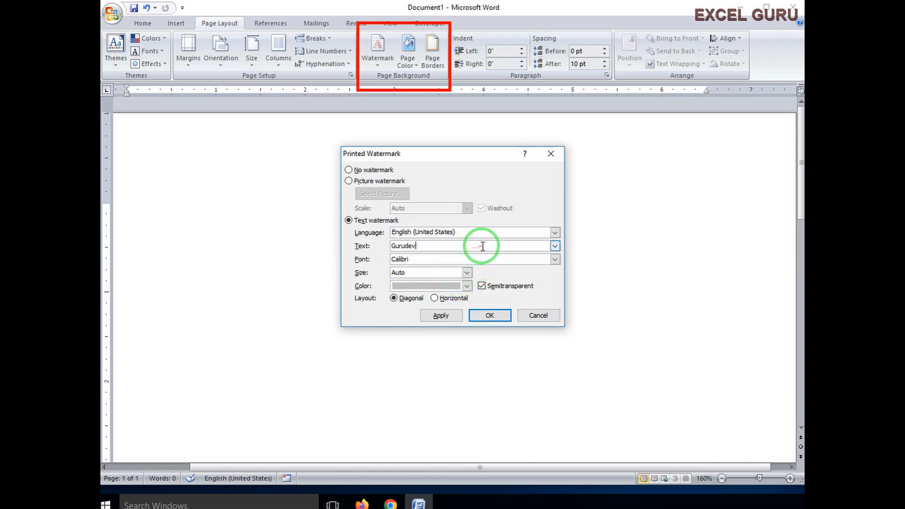
pyautogui.click(466, 286)
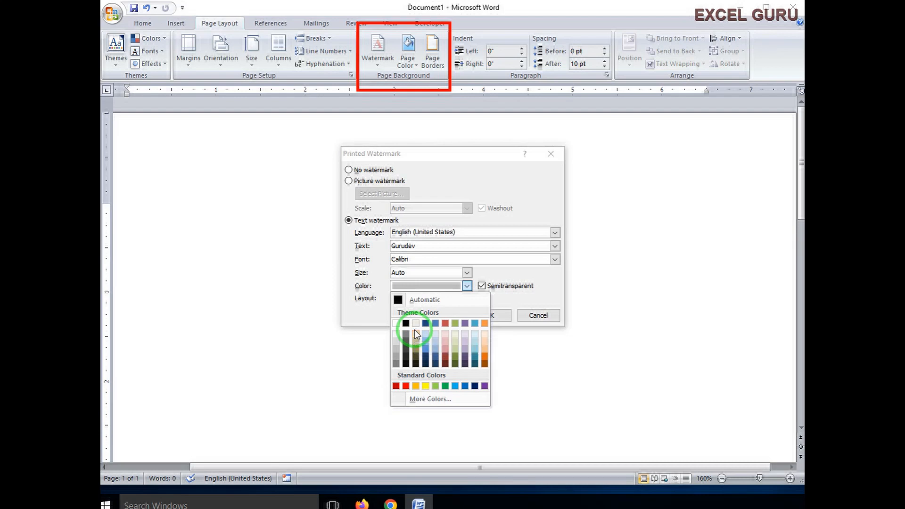
pyautogui.click(400, 334)
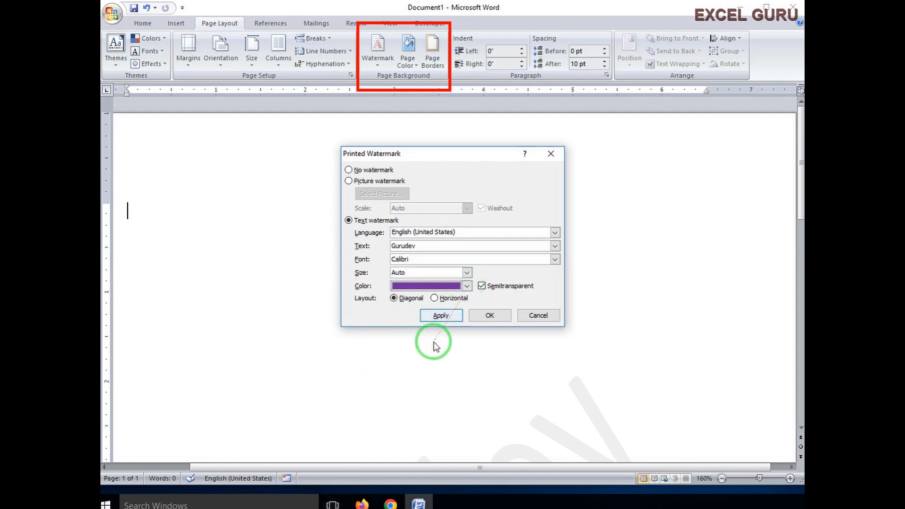
pyautogui.click(454, 319)
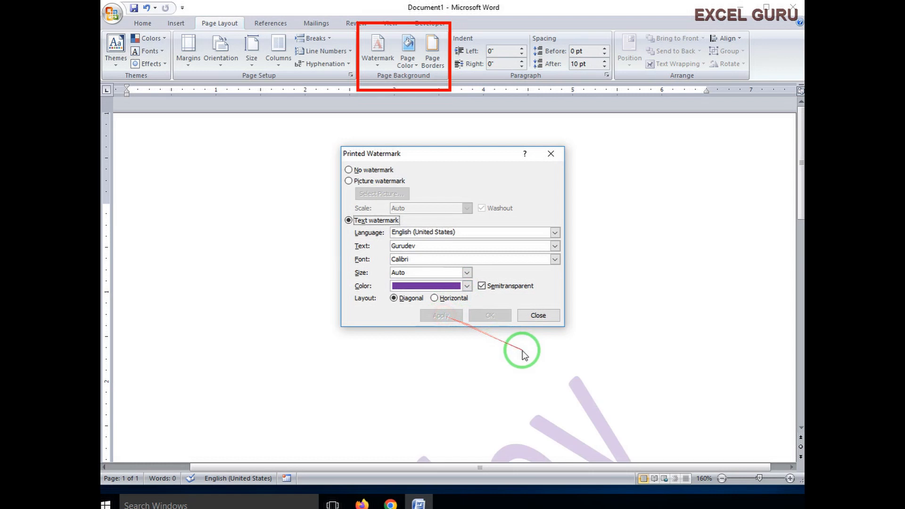
pyautogui.click(546, 313)
pyautogui.scroll(-10, 528, 358)
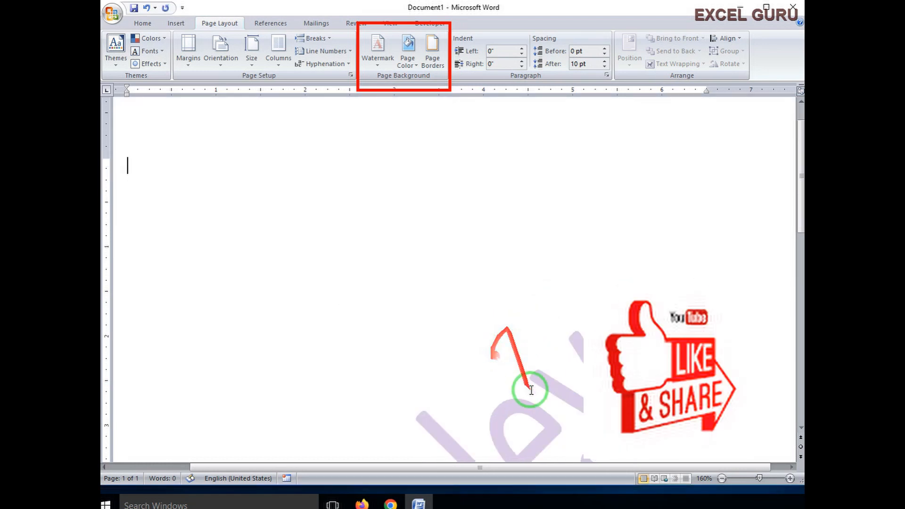
pyautogui.scroll(5, 336, 346)
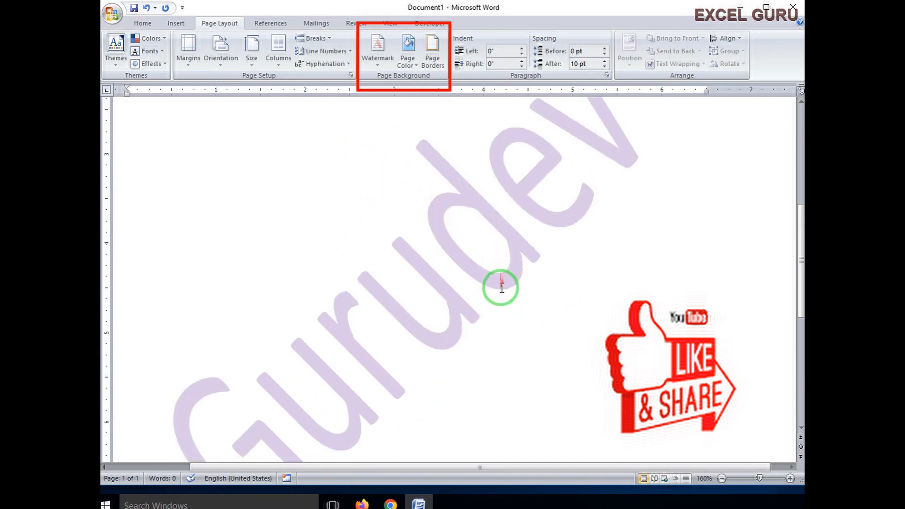
pyautogui.scroll(2, 499, 283)
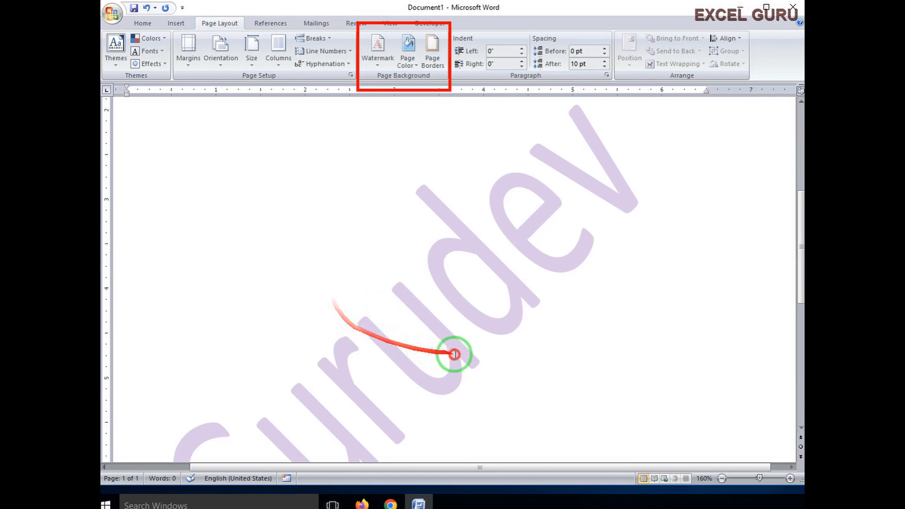
pyautogui.scroll(3, 518, 306)
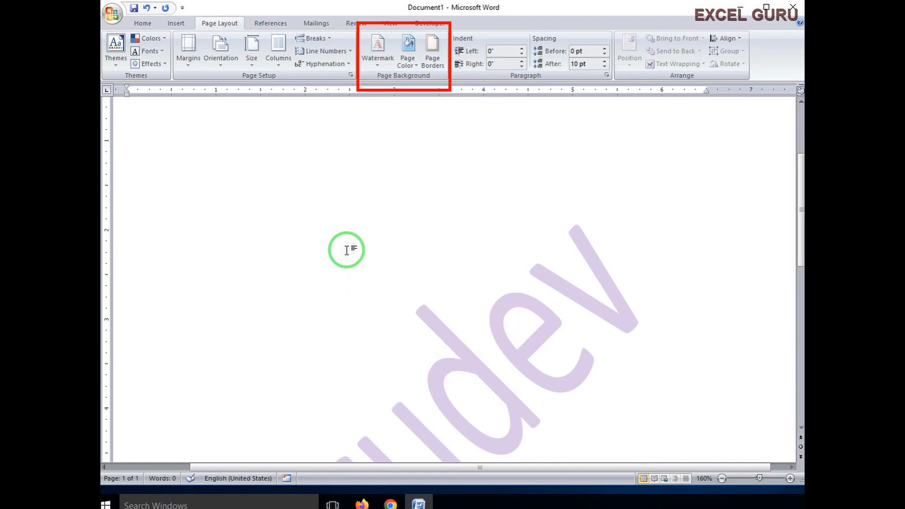
pyautogui.scroll(-2, 385, 220)
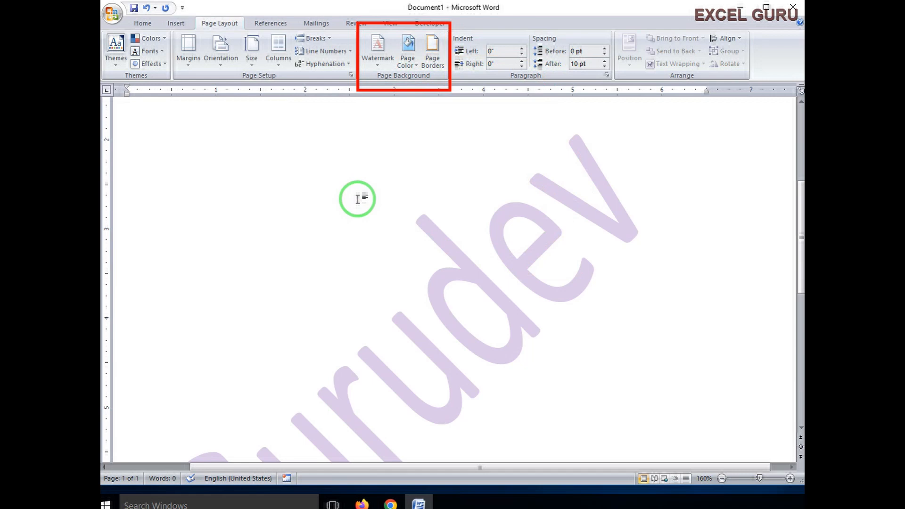
pyautogui.click(414, 64)
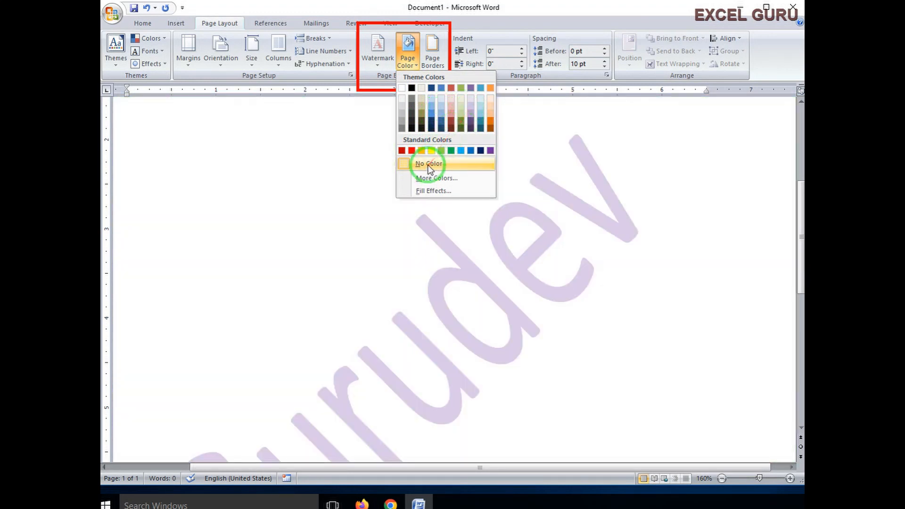
pyautogui.click(431, 163)
pyautogui.scroll(3, 523, 198)
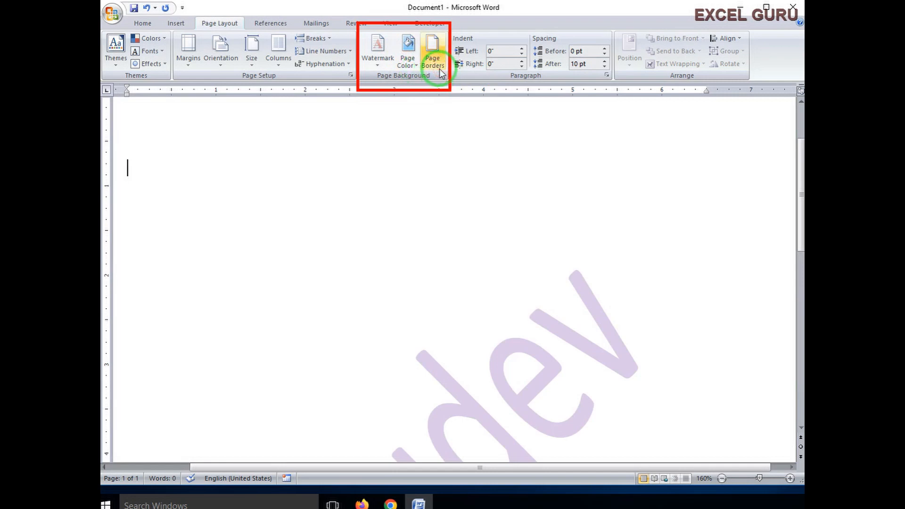
# - In the Page Border settings, first select a thick triple-line border style
pyautogui.click(137, 131)
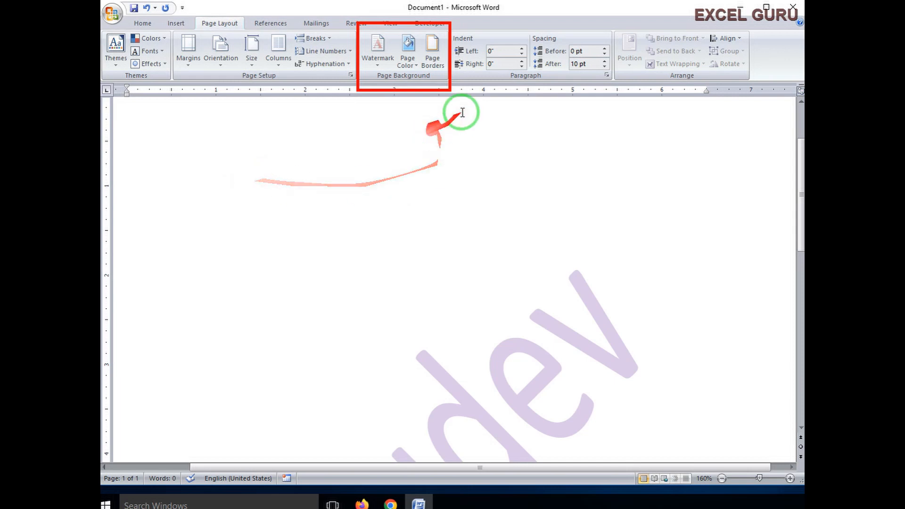
pyautogui.click(432, 55)
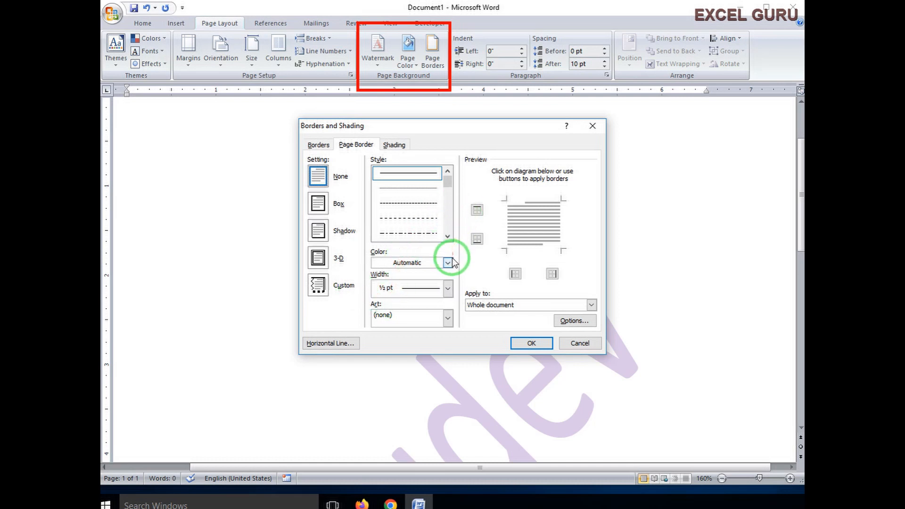
pyautogui.moveTo(448, 183); pyautogui.dragTo(448, 188)
pyautogui.click(407, 234)
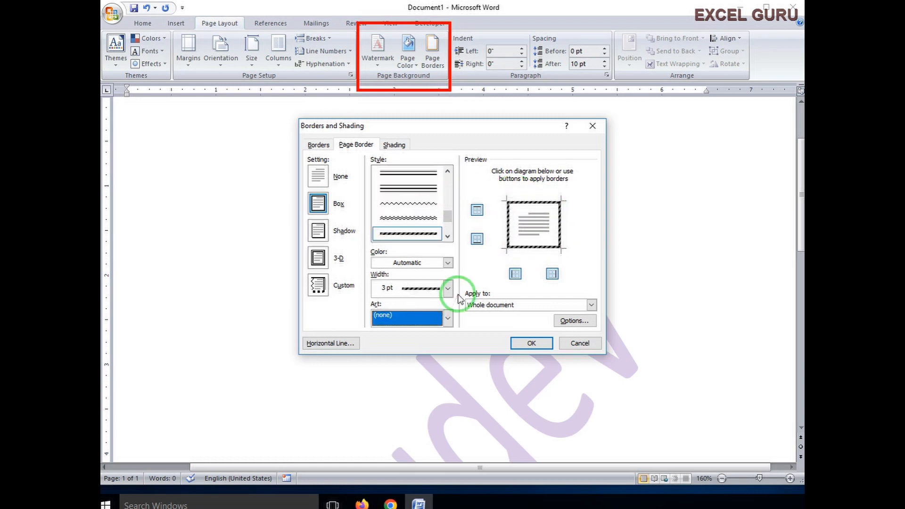
# - Try the apple and mushroom art borders, then apply the stars art border to the page
pyautogui.click(448, 319)
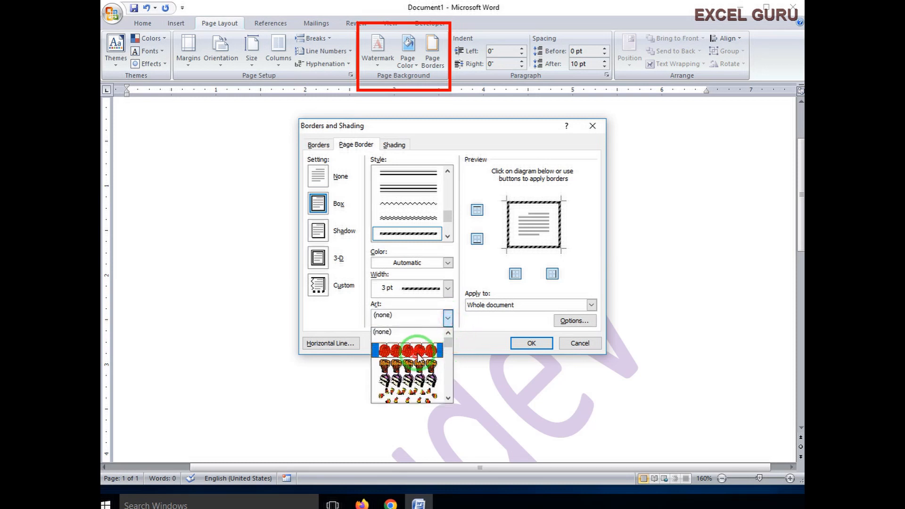
pyautogui.click(417, 353)
pyautogui.click(447, 318)
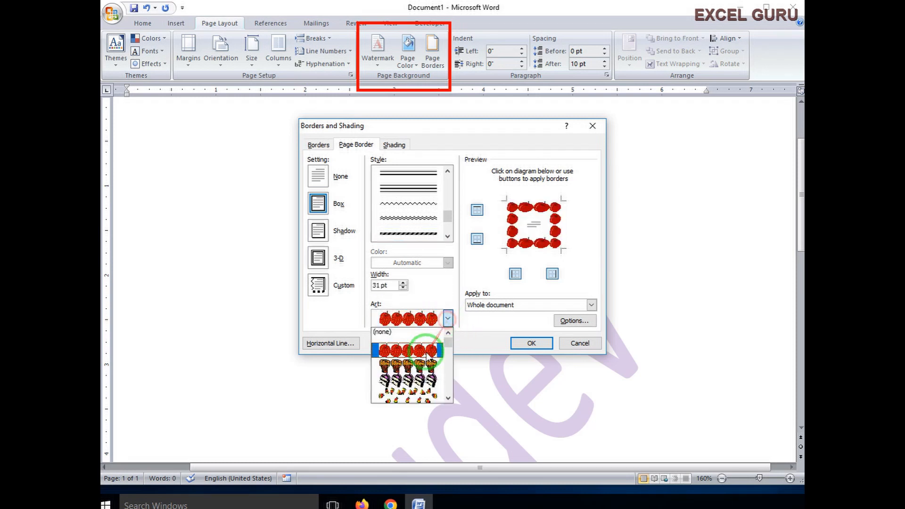
pyautogui.click(408, 368)
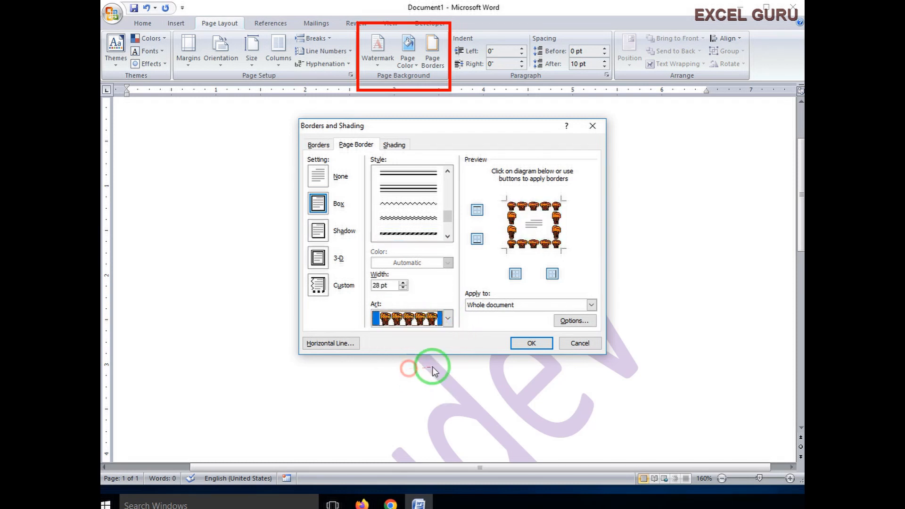
pyautogui.click(448, 318)
pyautogui.moveTo(451, 347)
pyautogui.mouseDown()
pyautogui.moveTo(449, 367)
pyautogui.moveTo(447, 353)
pyautogui.mouseUp()
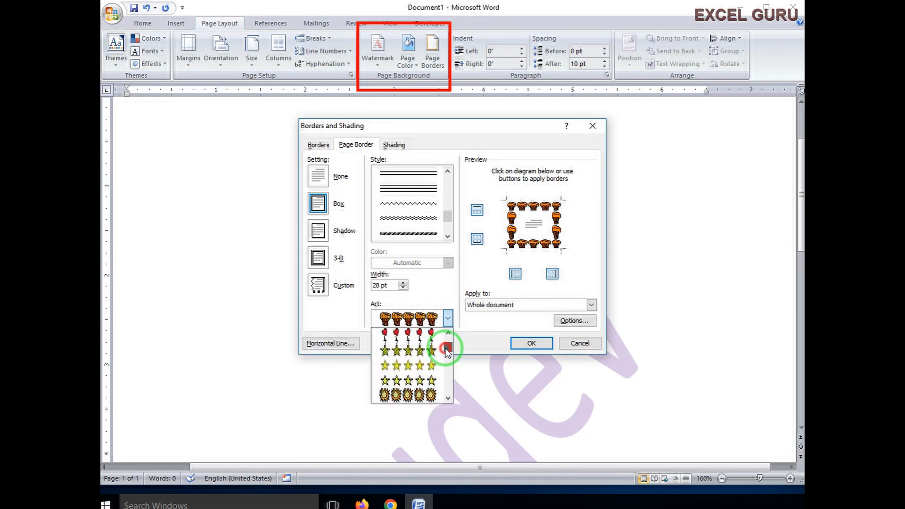
pyautogui.click(418, 351)
pyautogui.click(531, 343)
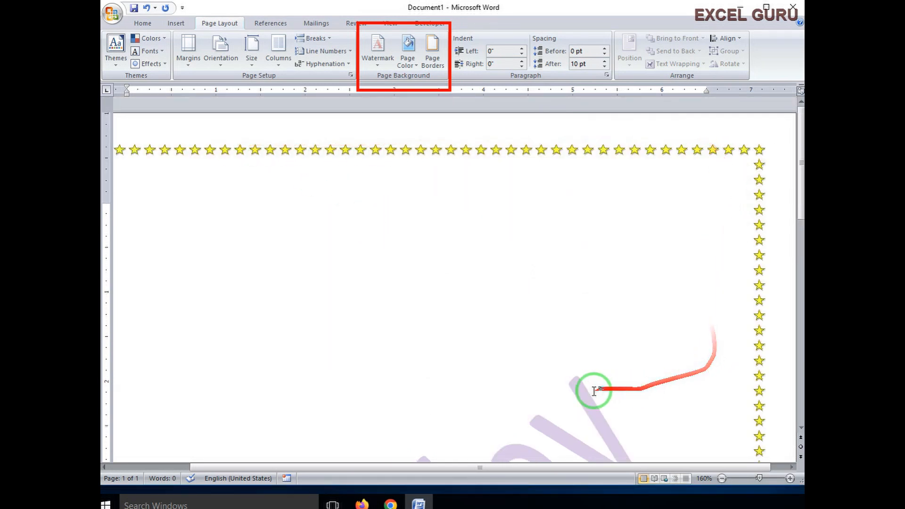
# - Change the page border to a black double-line Box border, 3 pt wide
pyautogui.scroll(-6, 471, 264)
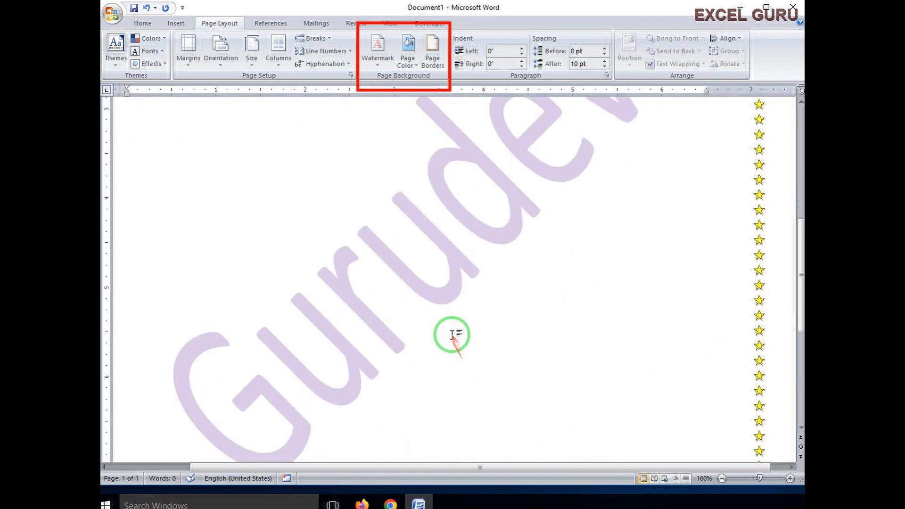
pyautogui.scroll(-3, 454, 342)
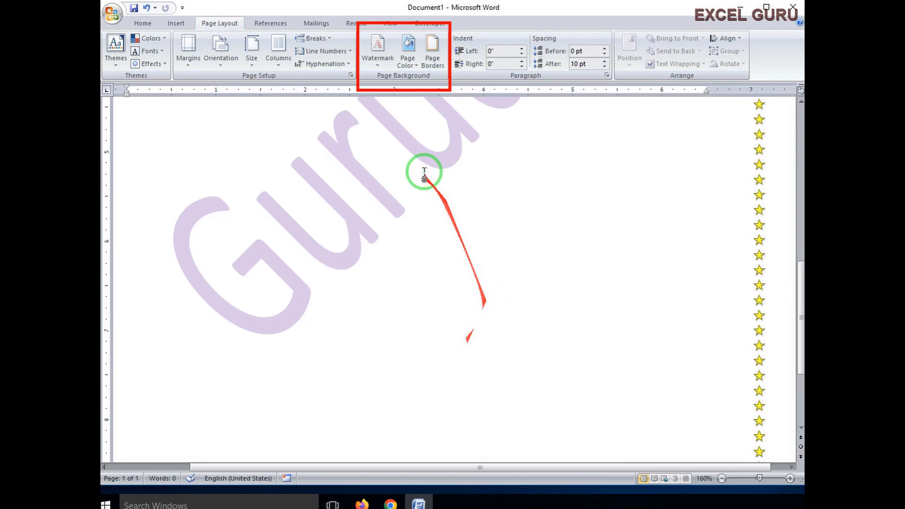
pyautogui.click(430, 61)
pyautogui.moveTo(447, 182); pyautogui.dragTo(446, 198)
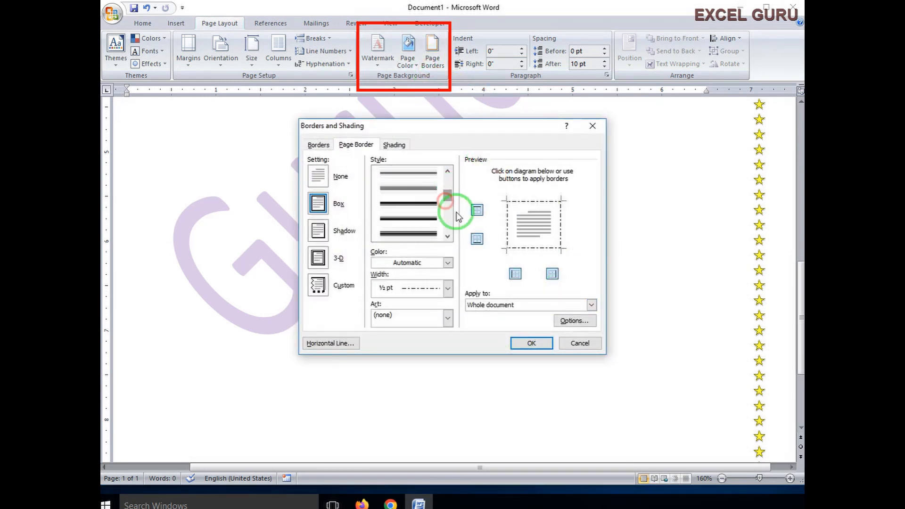
pyautogui.click(447, 236)
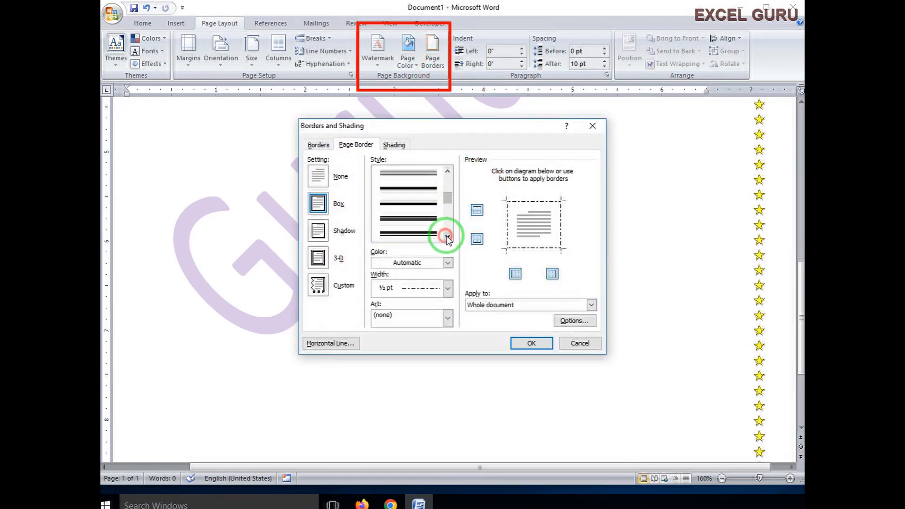
pyautogui.click(408, 223)
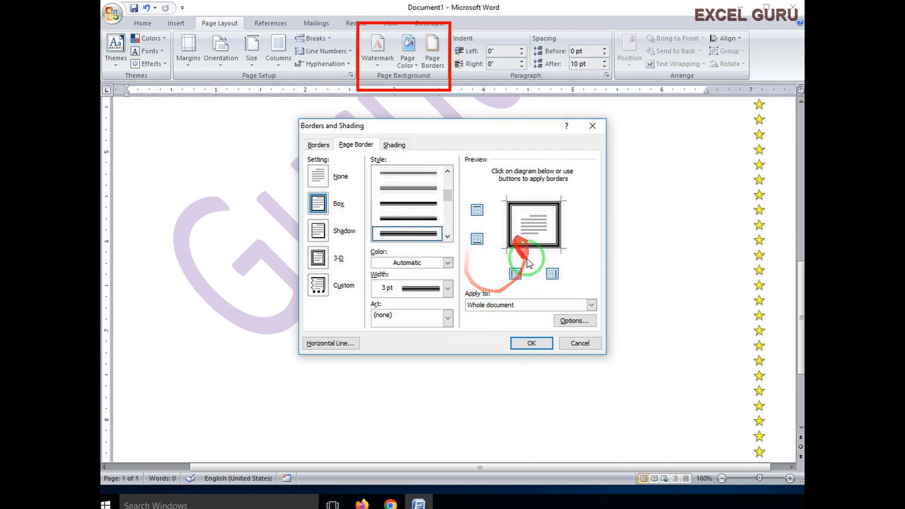
pyautogui.click(531, 345)
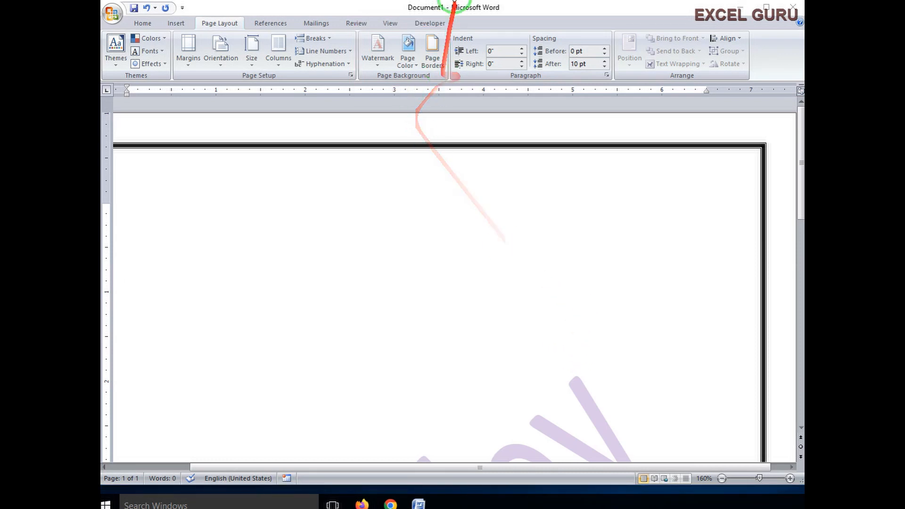
pyautogui.moveTo(451, 20)
pyautogui.mouseDown()
pyautogui.moveTo(511, 63)
pyautogui.moveTo(616, 84)
pyautogui.mouseUp()
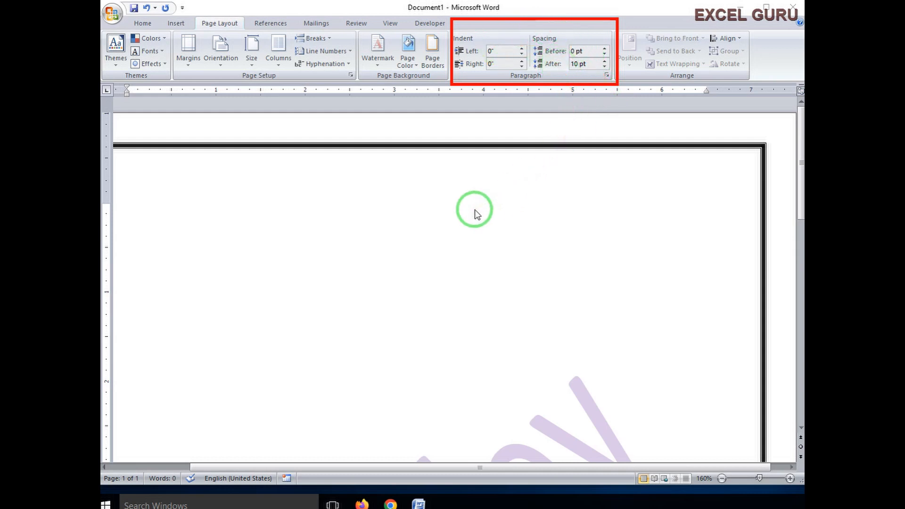
# - Indent the first sample paragraph from both the left and the right
pyautogui.click(487, 227)
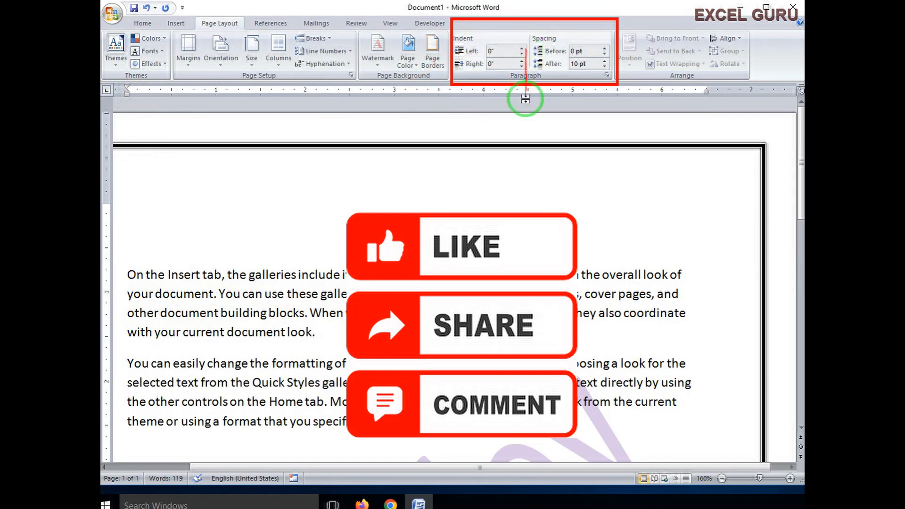
pyautogui.click(521, 49)
pyautogui.click(521, 49)
pyautogui.click(521, 49)
pyautogui.click(521, 49)
pyautogui.click(522, 49)
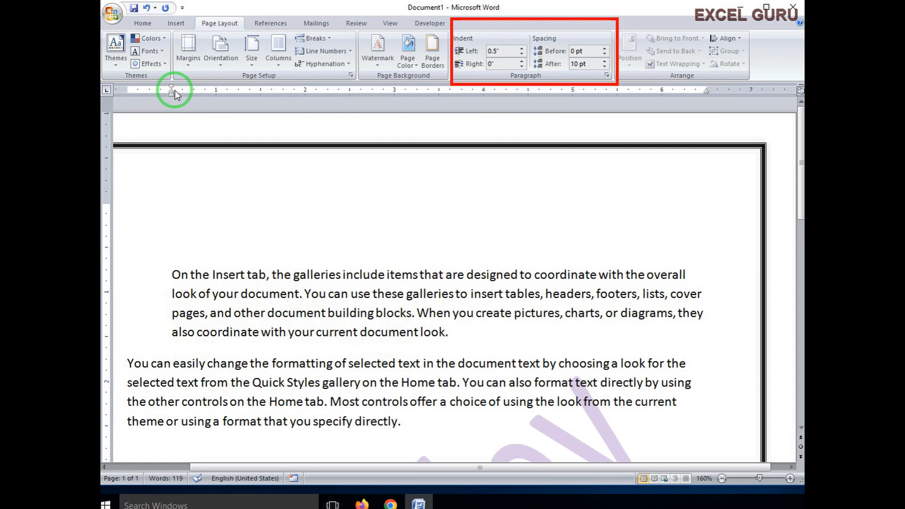
pyautogui.click(693, 276)
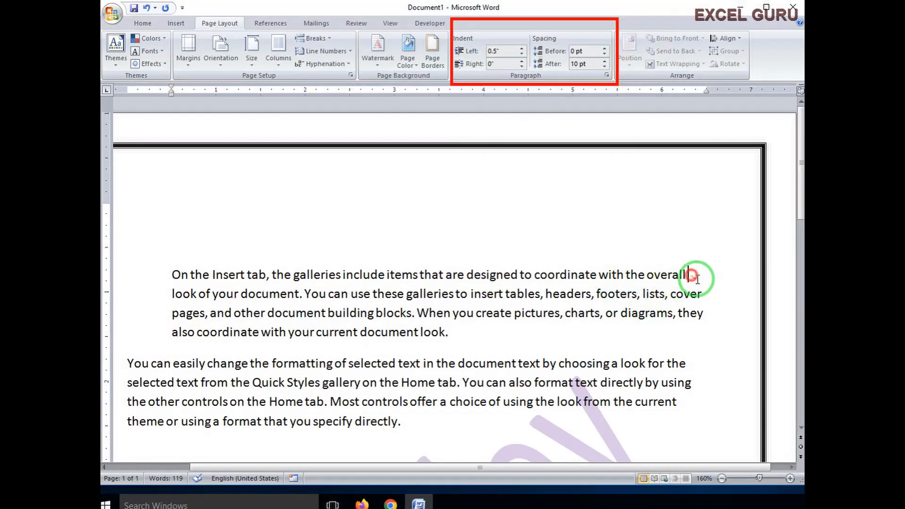
pyautogui.click(521, 62)
pyautogui.click(521, 62)
pyautogui.click(522, 62)
pyautogui.click(521, 62)
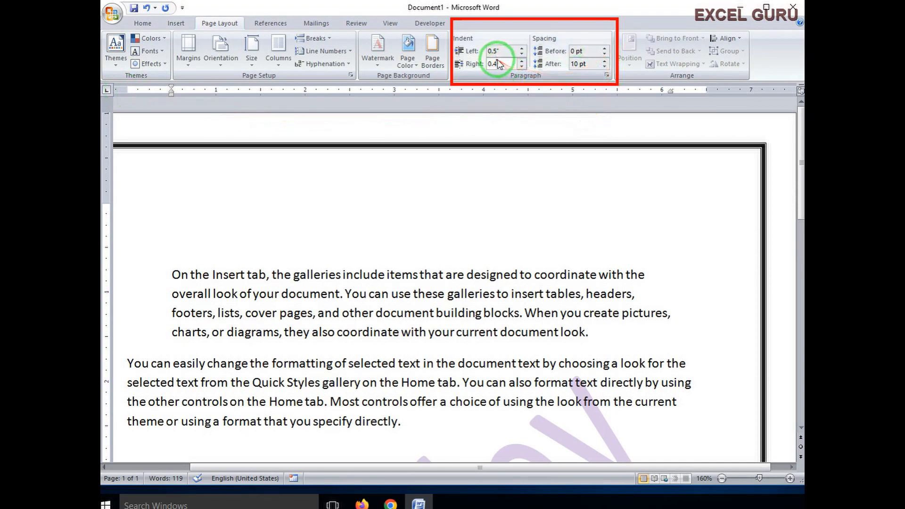
# - Reset the first paragraph's left and right indents back to 0"
pyautogui.click(521, 54)
pyautogui.click(521, 54)
pyautogui.click(522, 53)
pyautogui.click(521, 53)
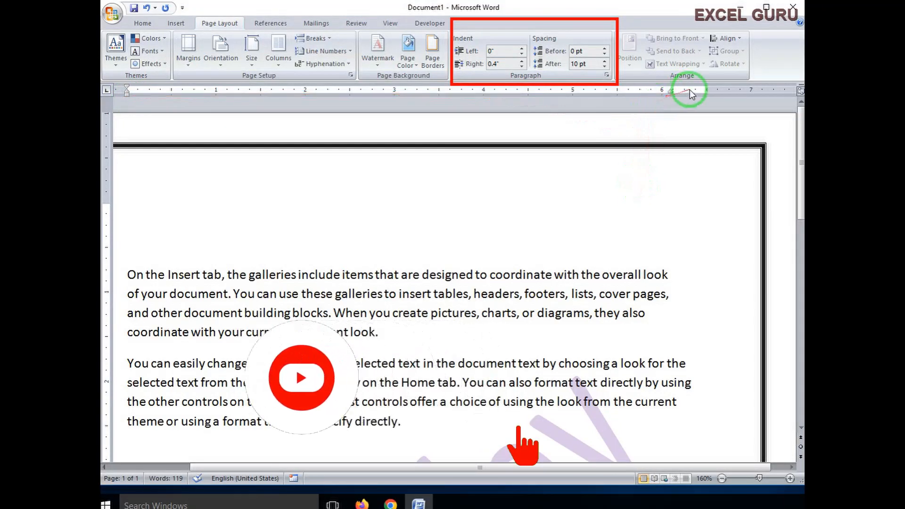
pyautogui.click(521, 67)
pyautogui.click(522, 67)
pyautogui.click(521, 67)
pyautogui.click(522, 66)
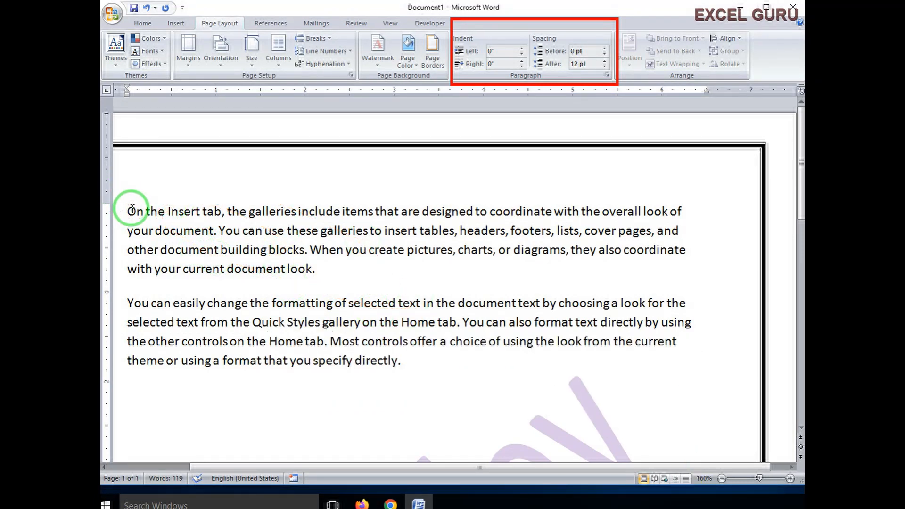
# - Raise the first paragraph's space before to 12 pt and adjust its space after
pyautogui.click(604, 48)
pyautogui.click(603, 48)
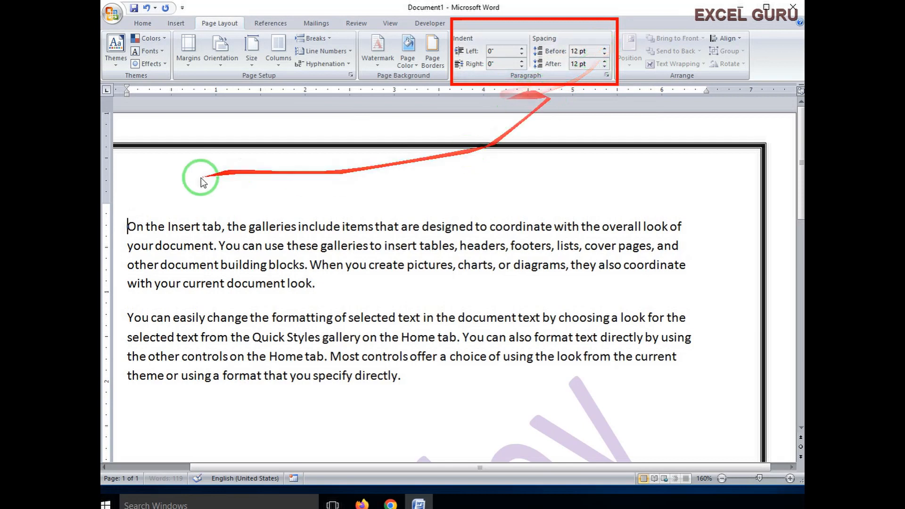
pyautogui.click(122, 209)
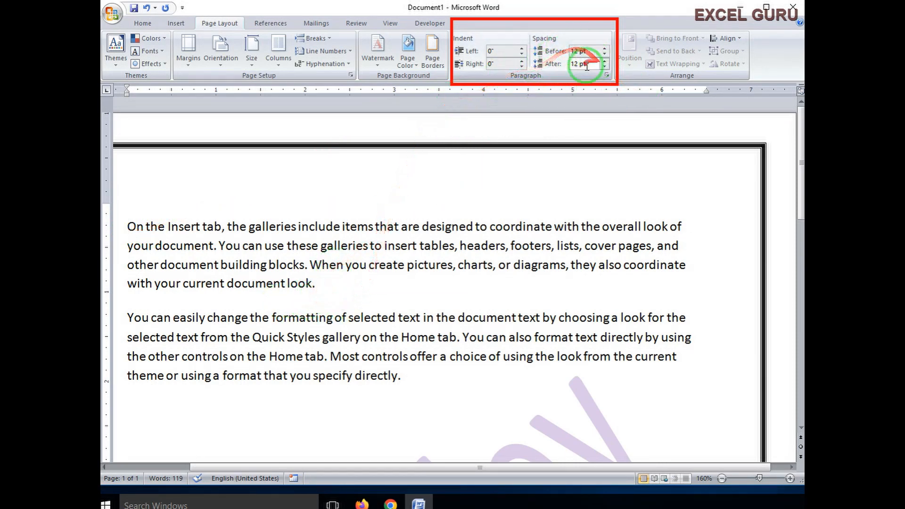
pyautogui.click(604, 66)
pyautogui.click(605, 66)
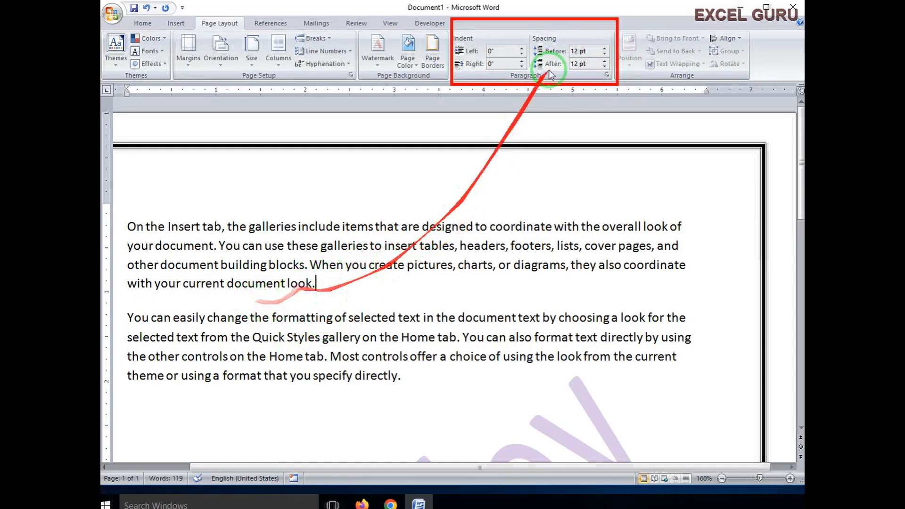
pyautogui.click(604, 62)
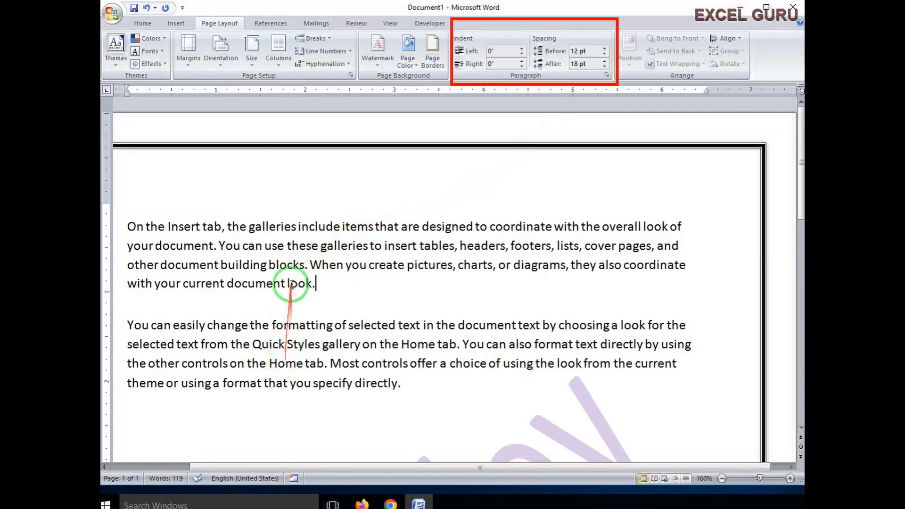